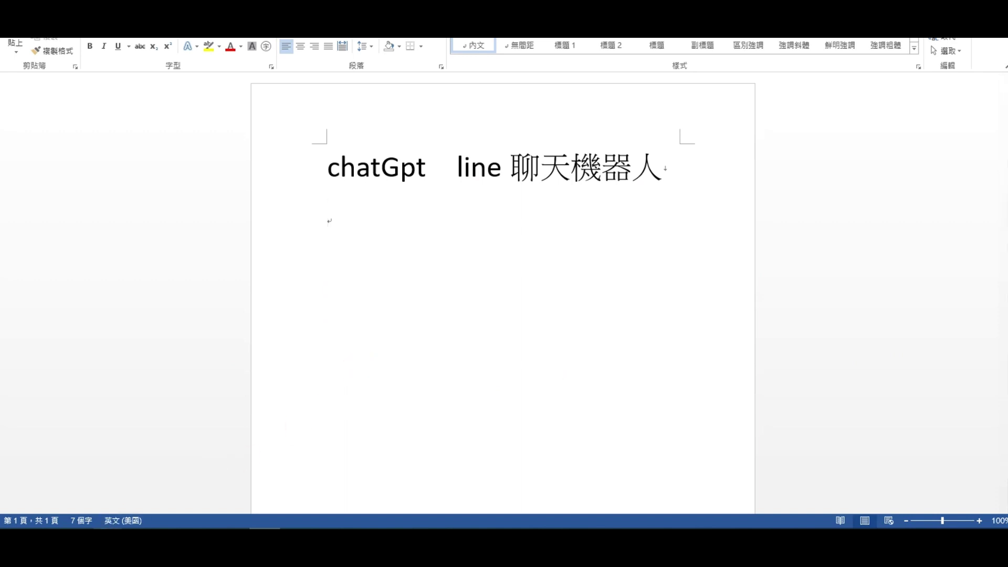
Step: Bring the Google results for 'linebot 法蘭斯' back to the front
click(104, 493)
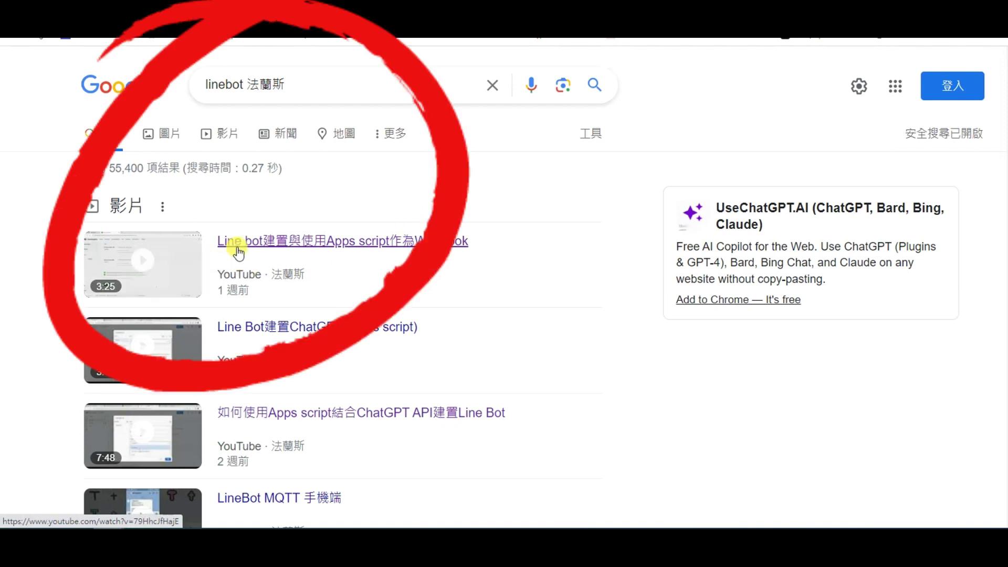
Step: Open the first Line bot Apps script Webhook tutorial and expand its description links
click(297, 240)
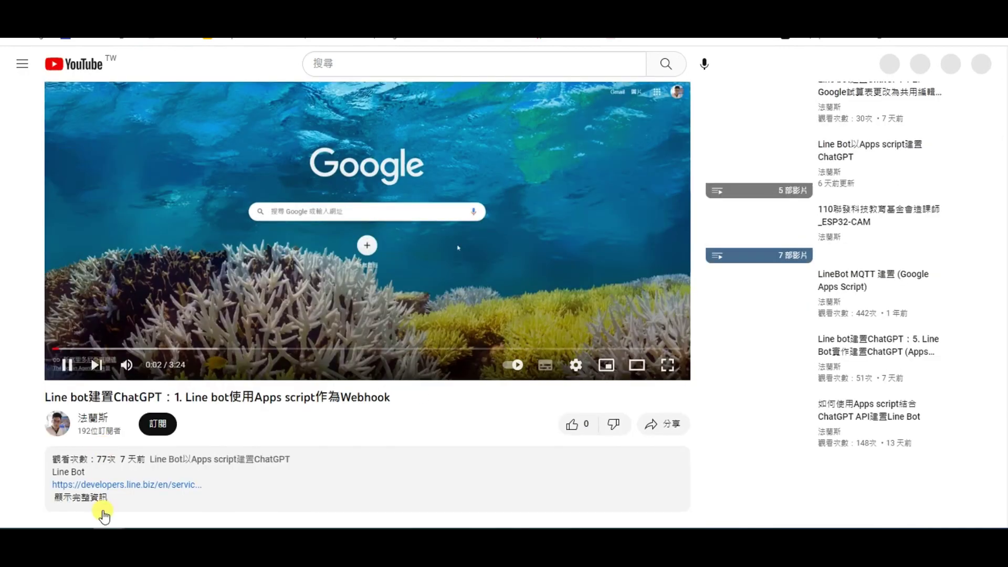
scroll(104, 517, down, 1)
click(220, 377)
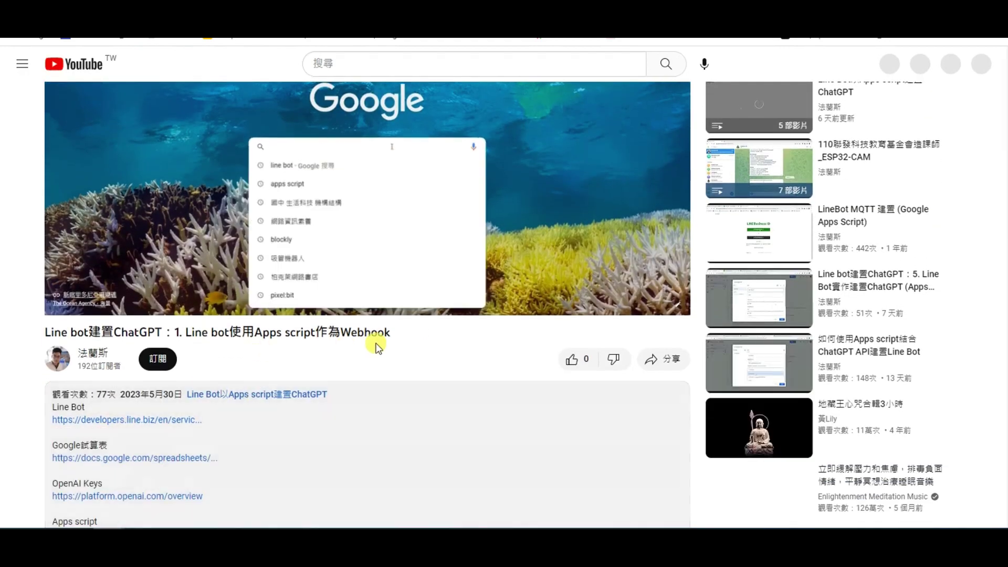
scroll(376, 347, down, 3)
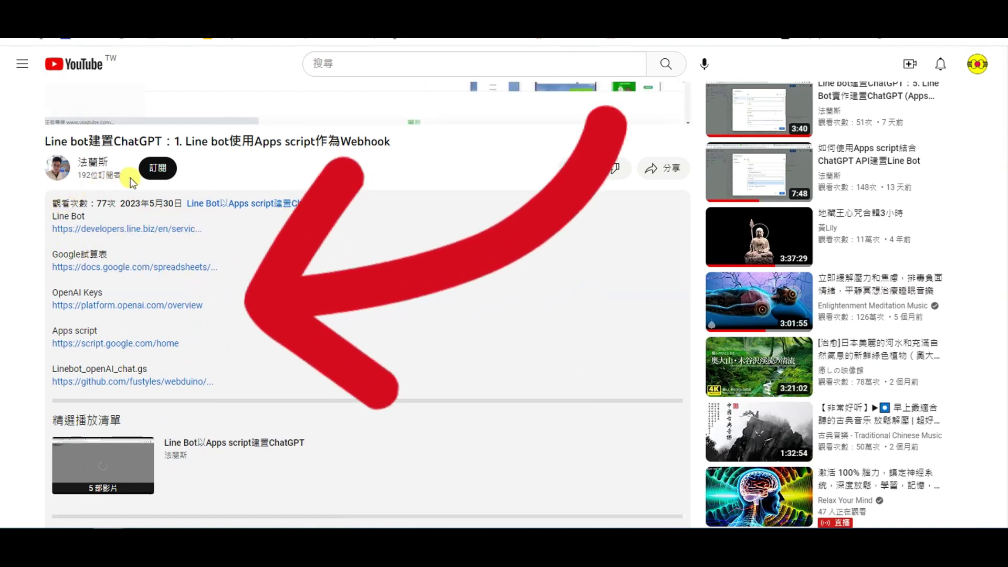
scroll(108, 192, up, 1)
Step: Pause the tutorial video and review the Line Bot, Google試算表, OpenAI Keys and Apps script links
click(68, 168)
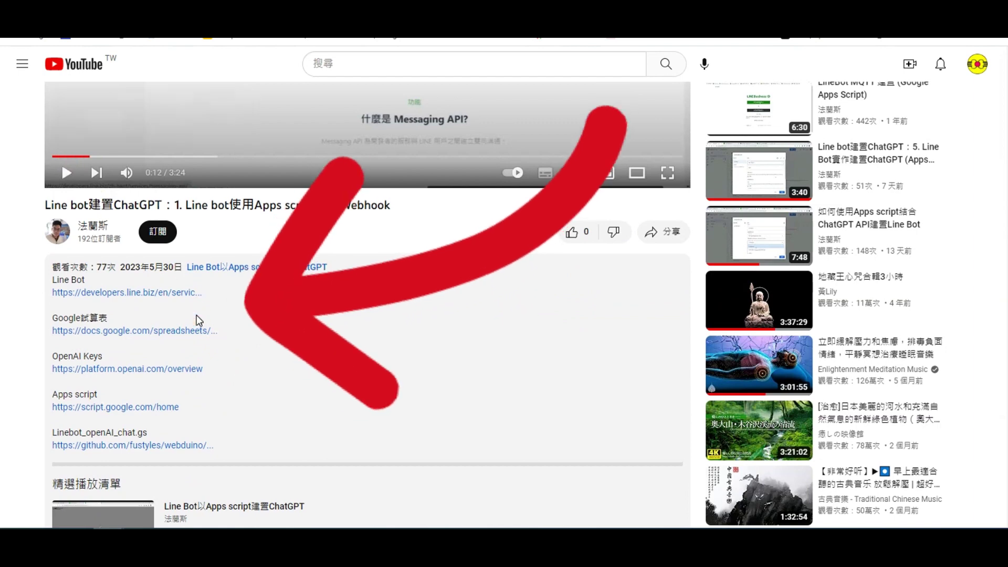
scroll(198, 320, down, 1)
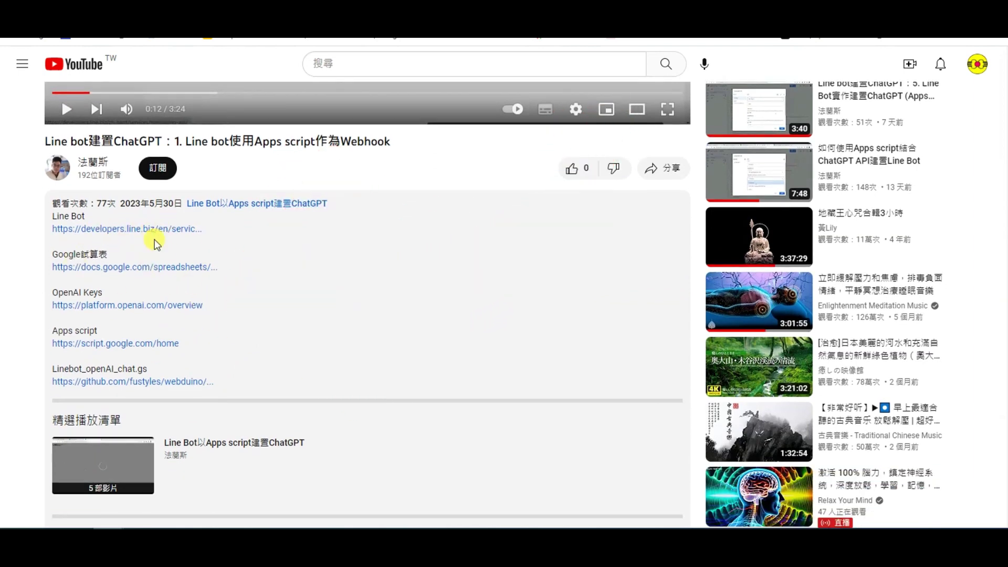
scroll(200, 253, up, 1)
scroll(200, 253, down, 1)
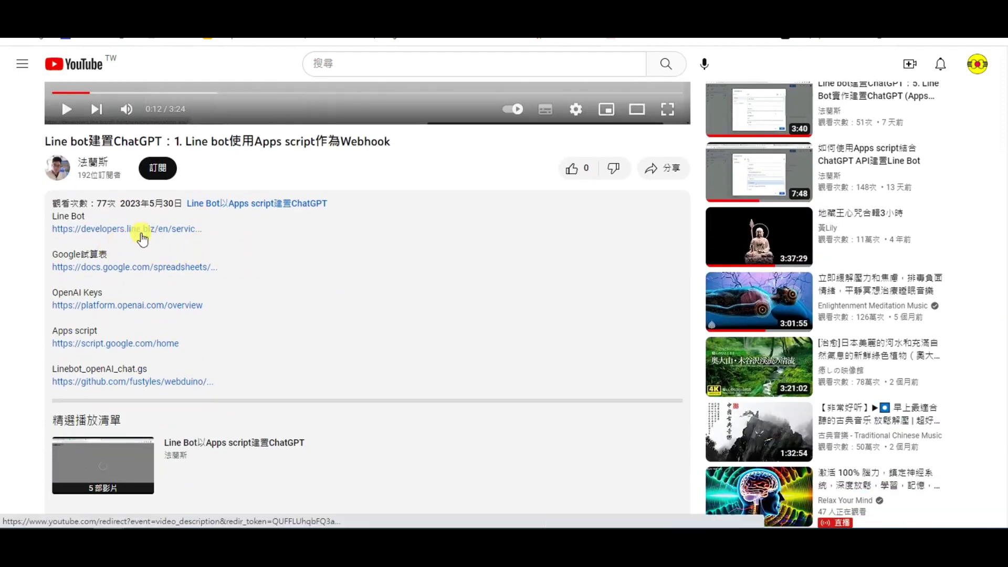
Step: Follow the description's Line Bot link and start creating a Messaging API channel
right_click(176, 232)
click(188, 236)
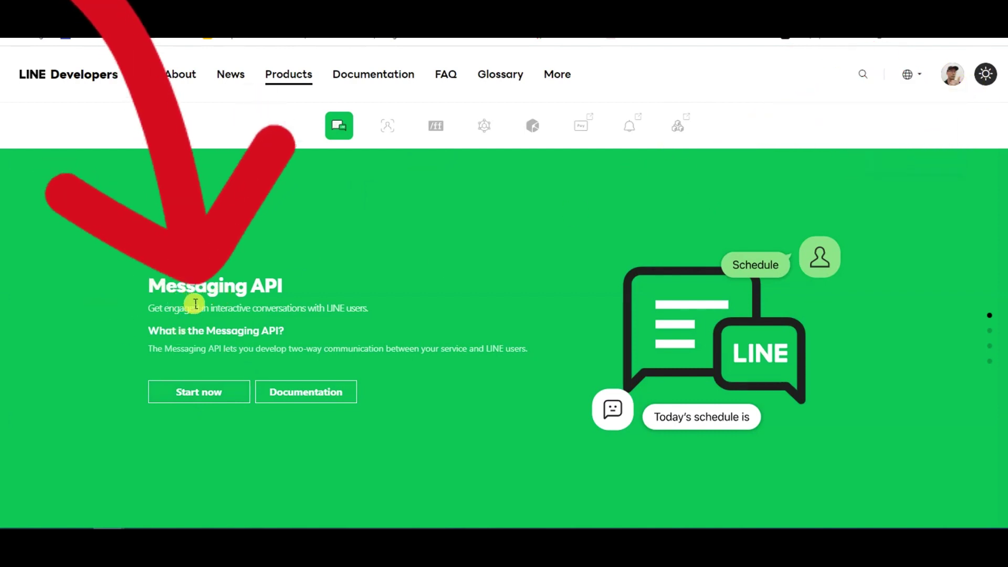
click(191, 396)
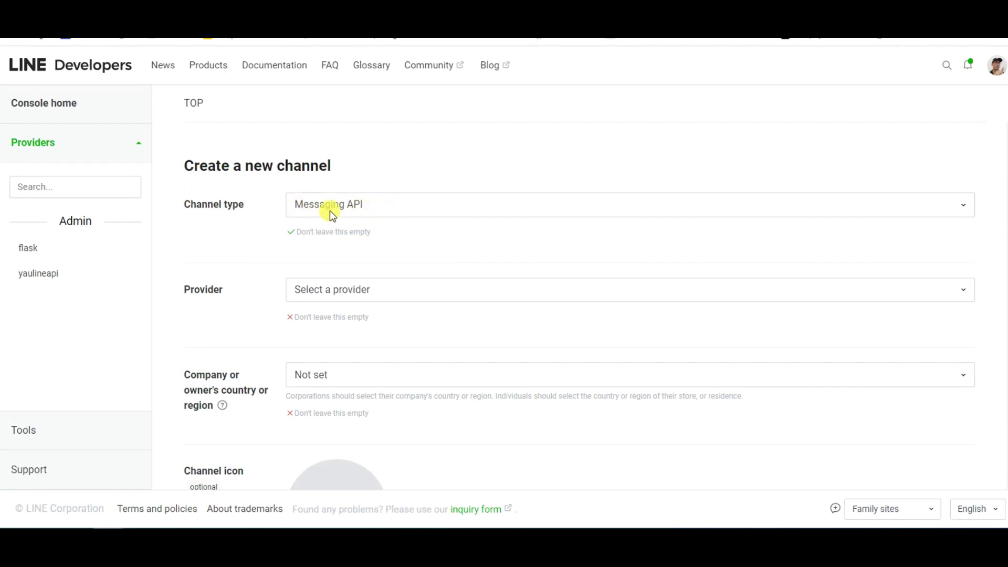
Step: Create a new provider named chat123 for the channel
click(334, 295)
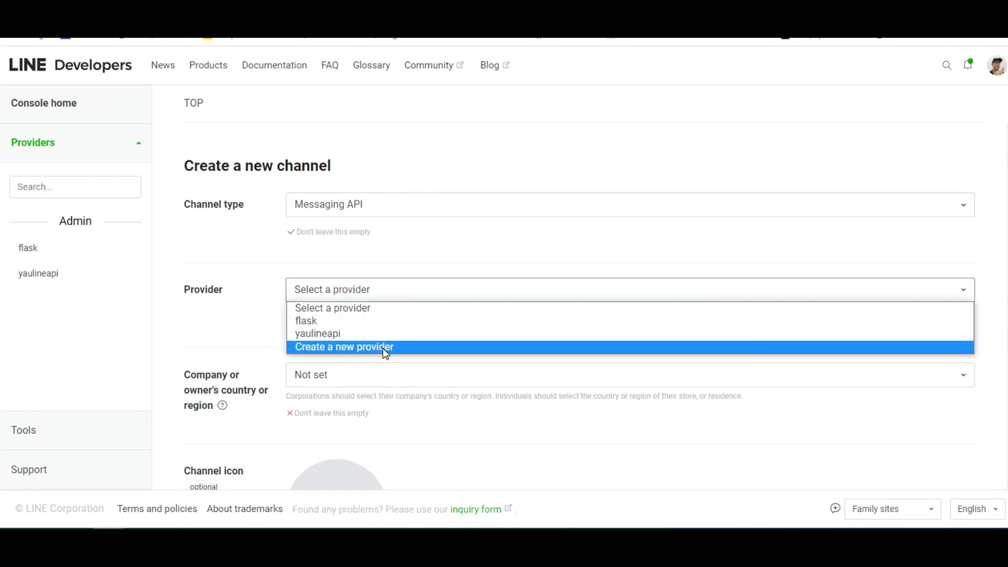
click(383, 348)
scroll(362, 323, down, 1)
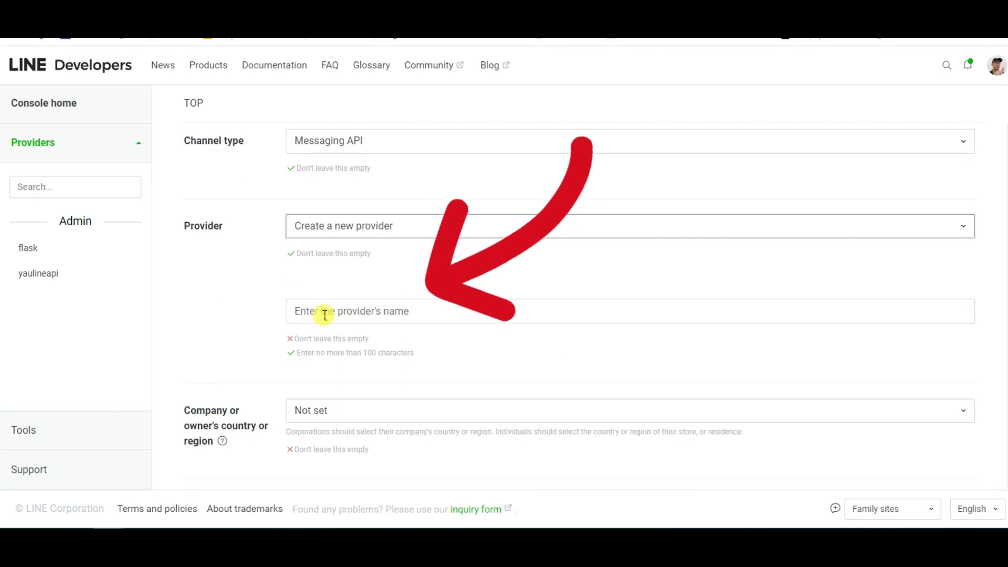
click(362, 310)
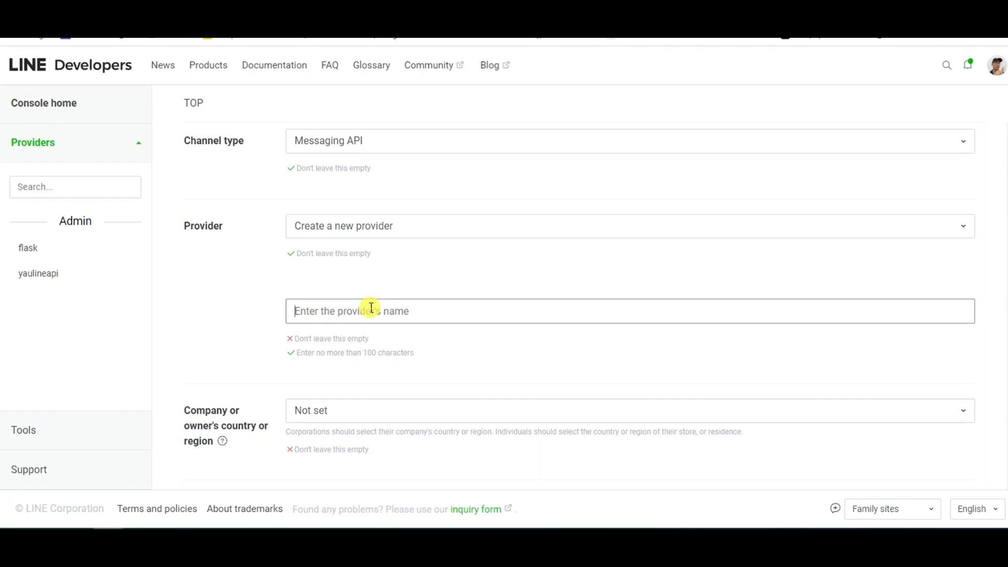
text(ㄇ)
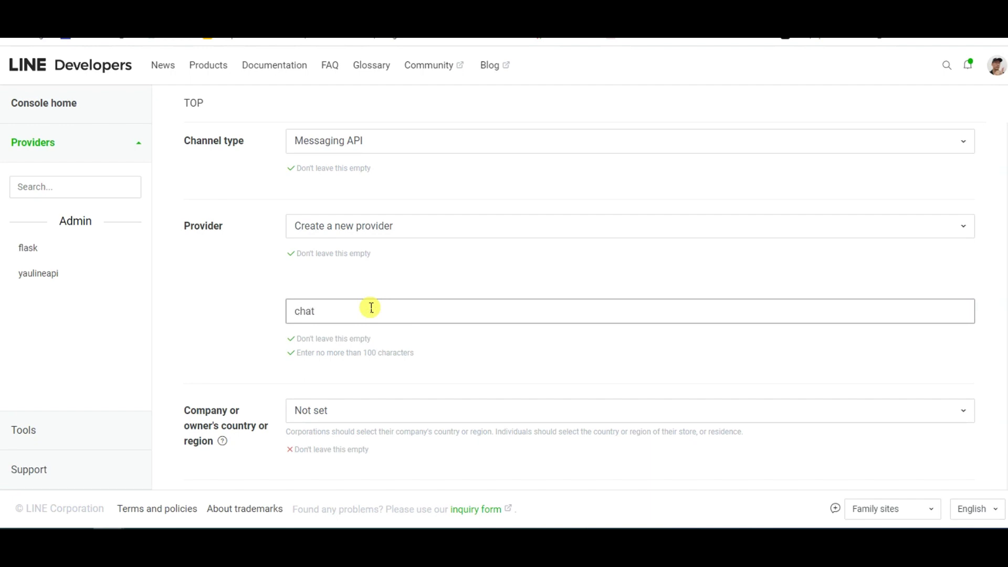
text(chat)
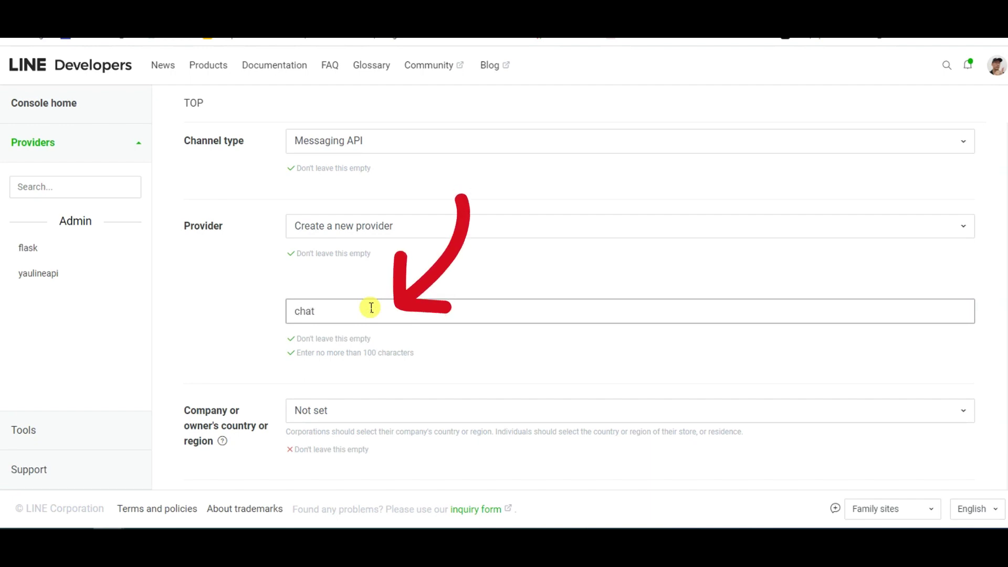
text(123)
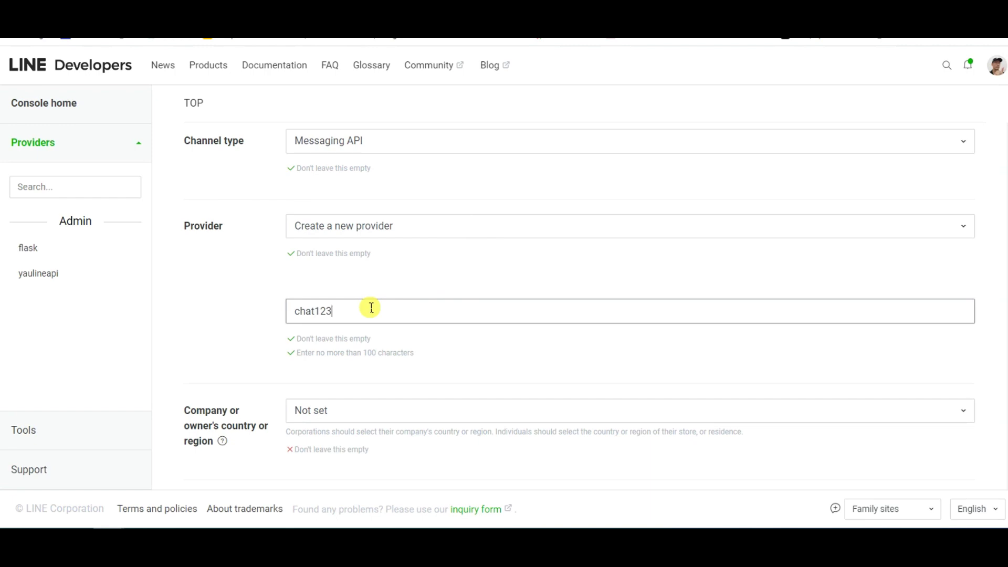
scroll(371, 308, down, 2)
click(352, 284)
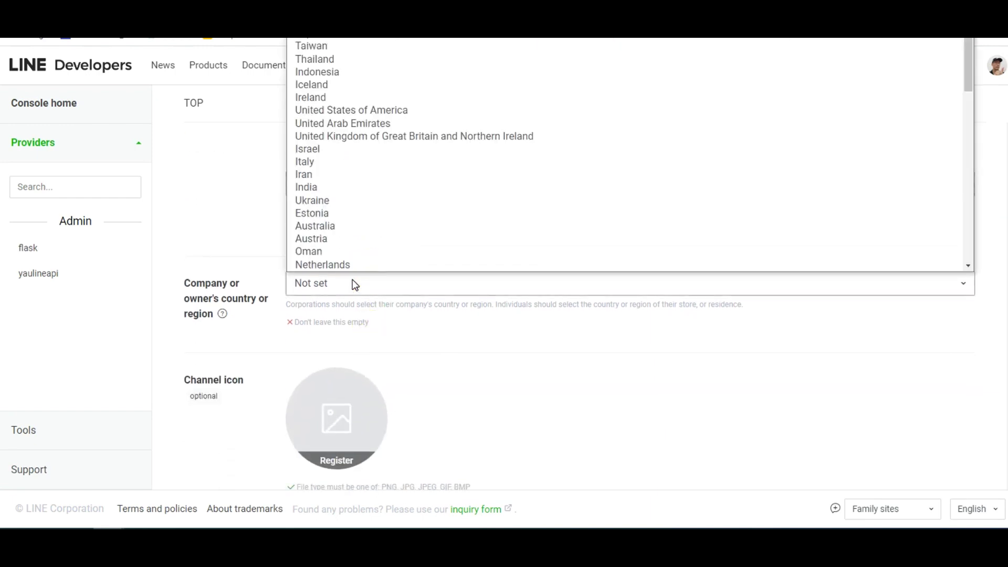
Step: Set the region to Taiwan and name the channel chat123test
click(341, 46)
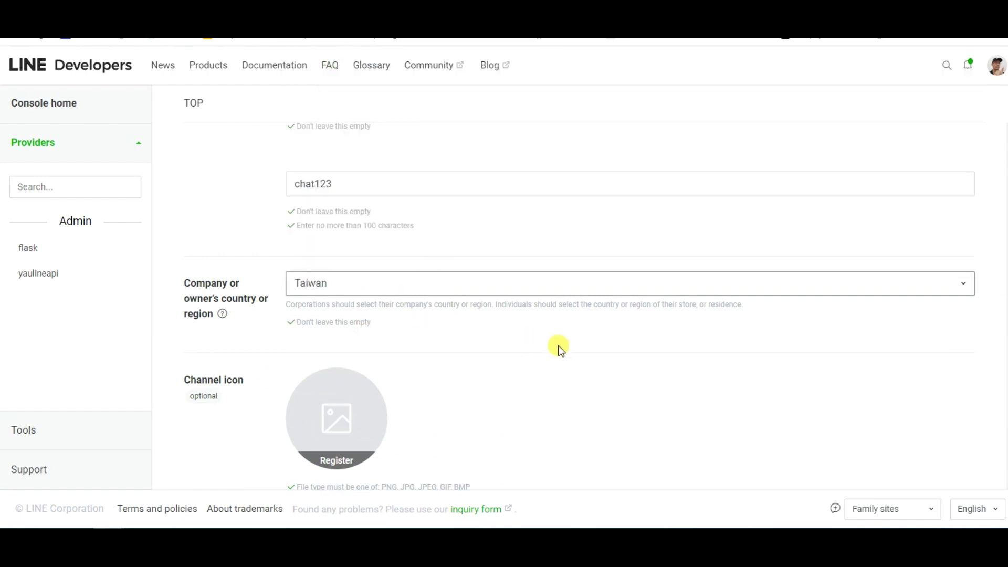
scroll(559, 349, down, 3)
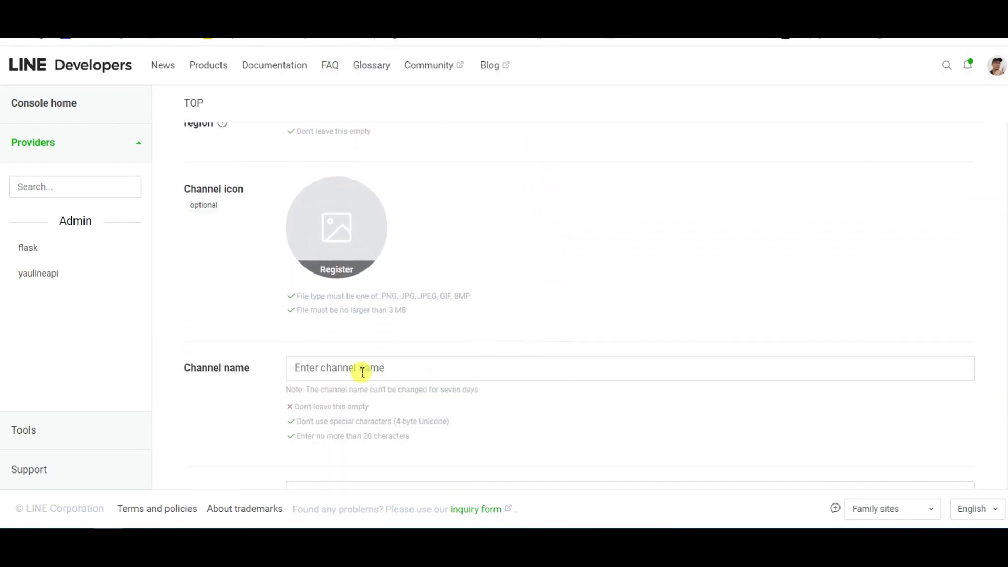
click(362, 369)
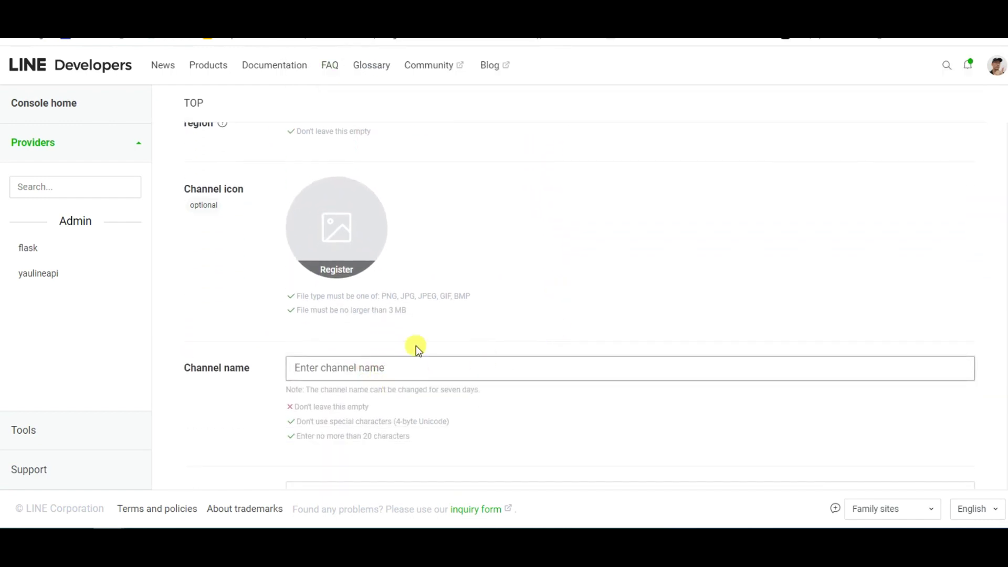
text(chat)
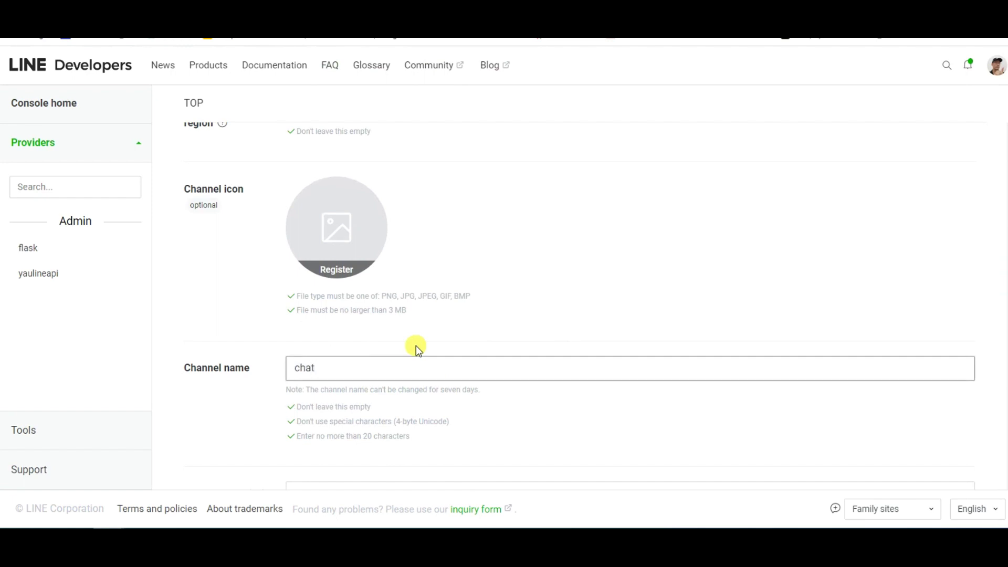
text(123test)
scroll(380, 357, down, 1)
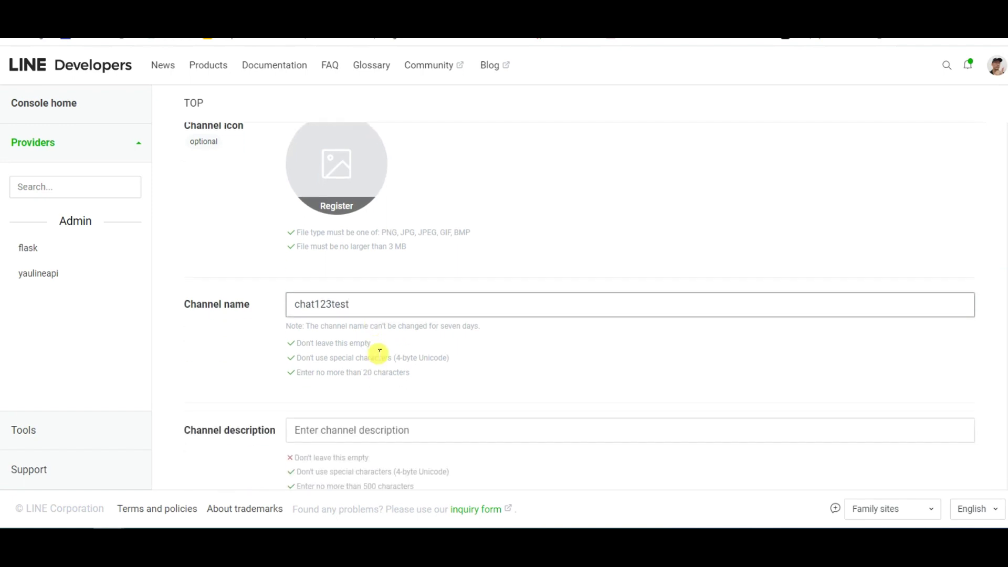
Step: Paste the channel name into the description and remove '123' from it
drag(362, 304, 273, 374)
key(ctrl+c)
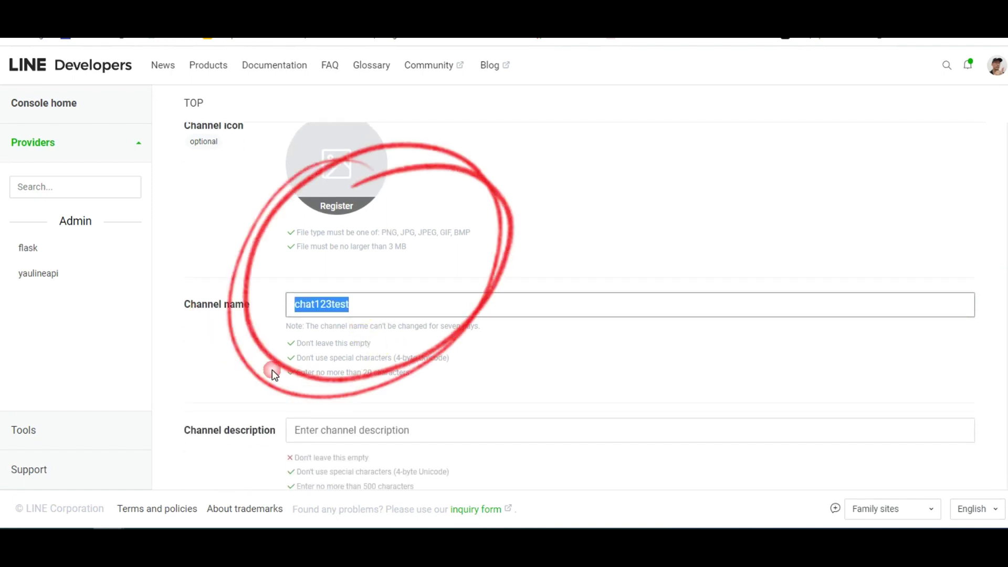
click(344, 430)
key(ctrl+v)
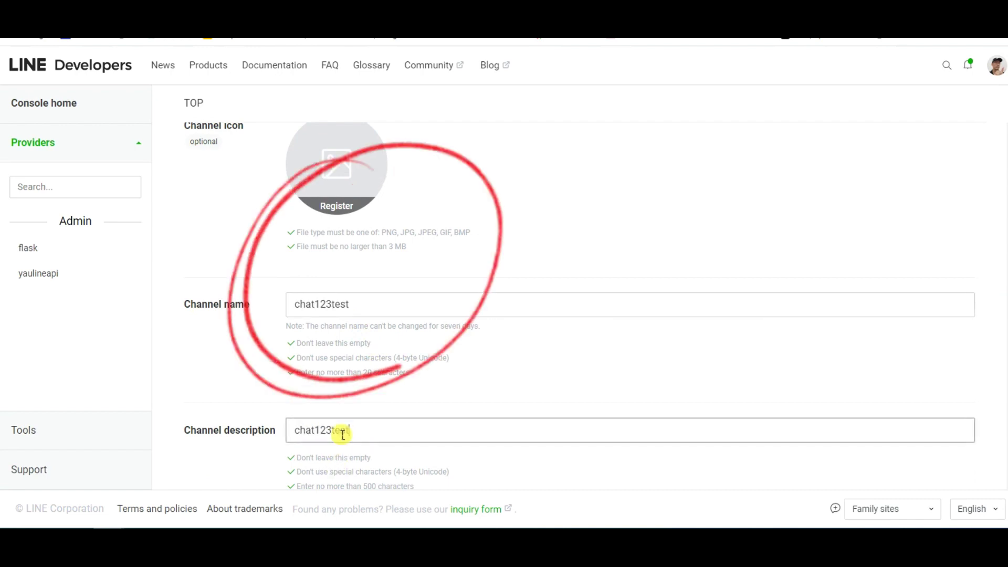
click(333, 430)
key(BackSpace)
key(BackSpace)
key(BackSpace)
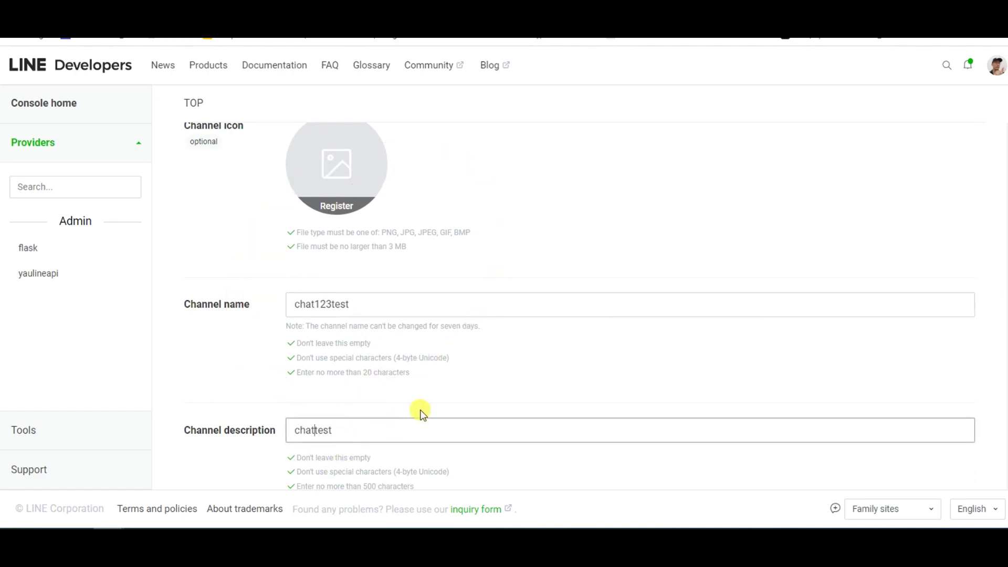
scroll(423, 413, down, 2)
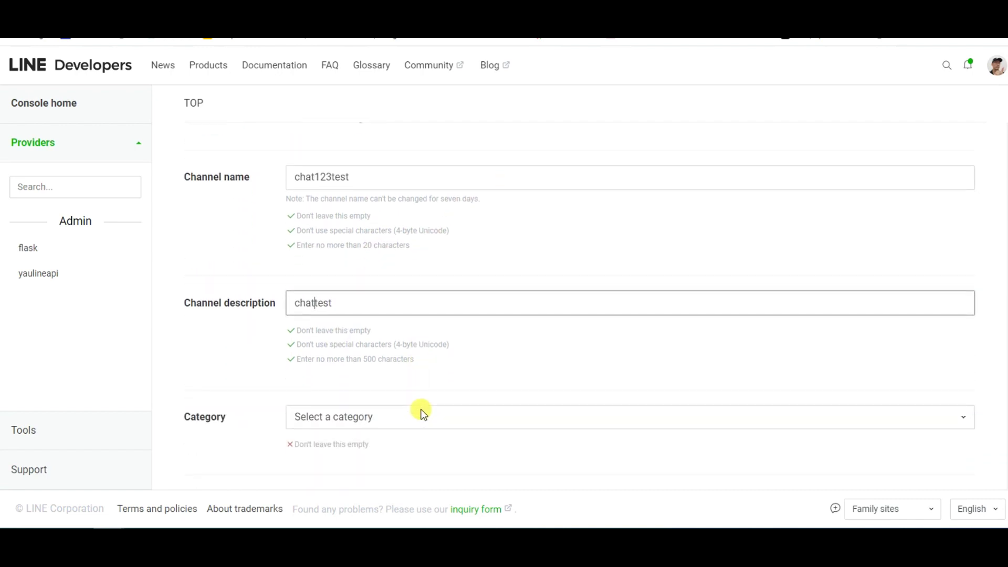
scroll(421, 413, down, 1)
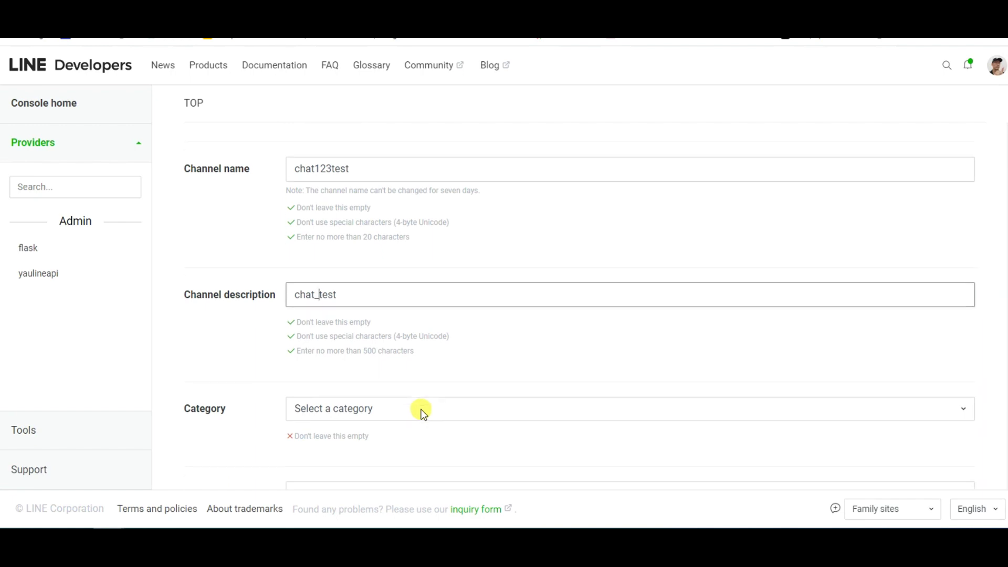
Step: Choose category 娛樂、休閒相關 and subcategory 嗜好、進修課程
click(362, 364)
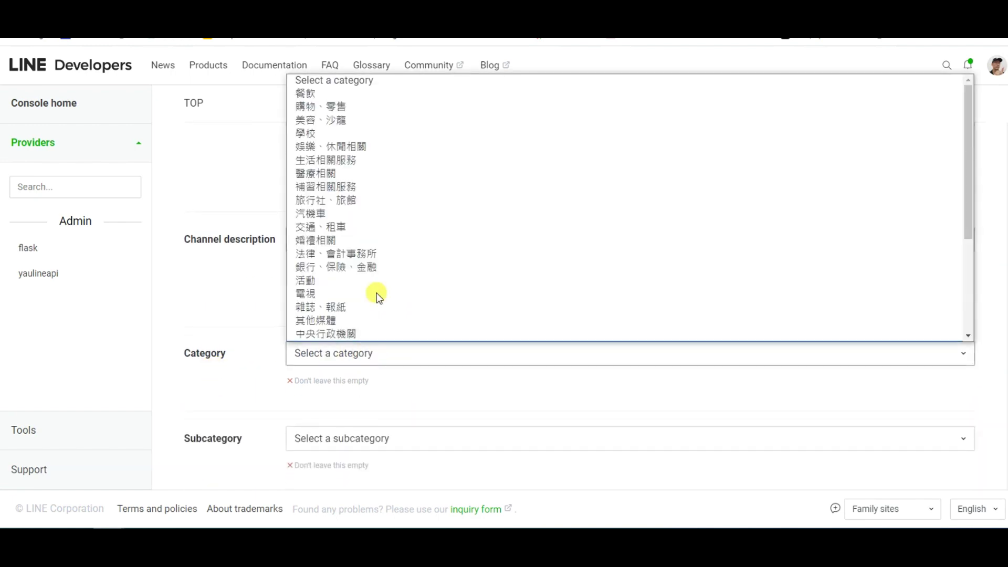
scroll(395, 216, down, 1)
scroll(395, 217, up, 1)
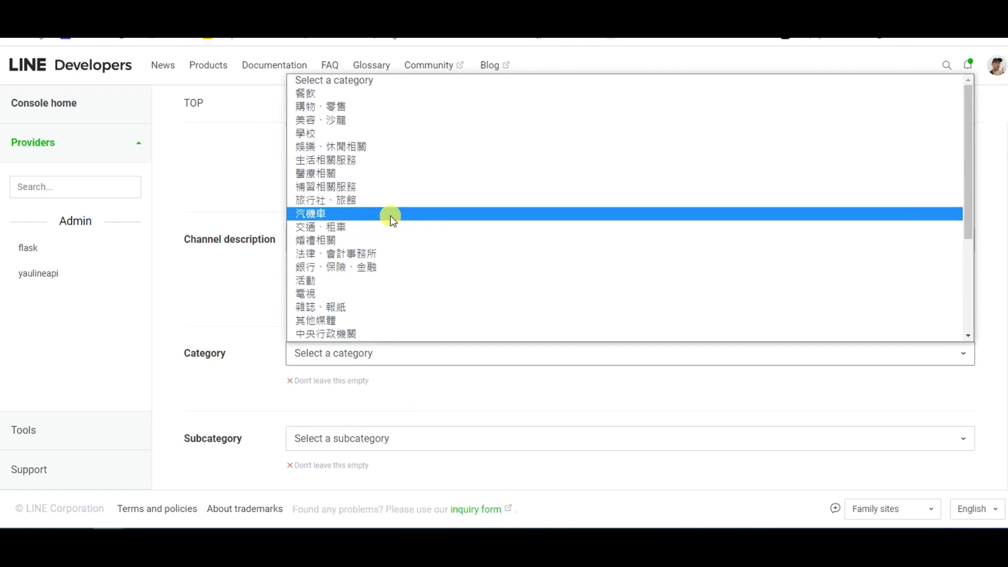
click(363, 149)
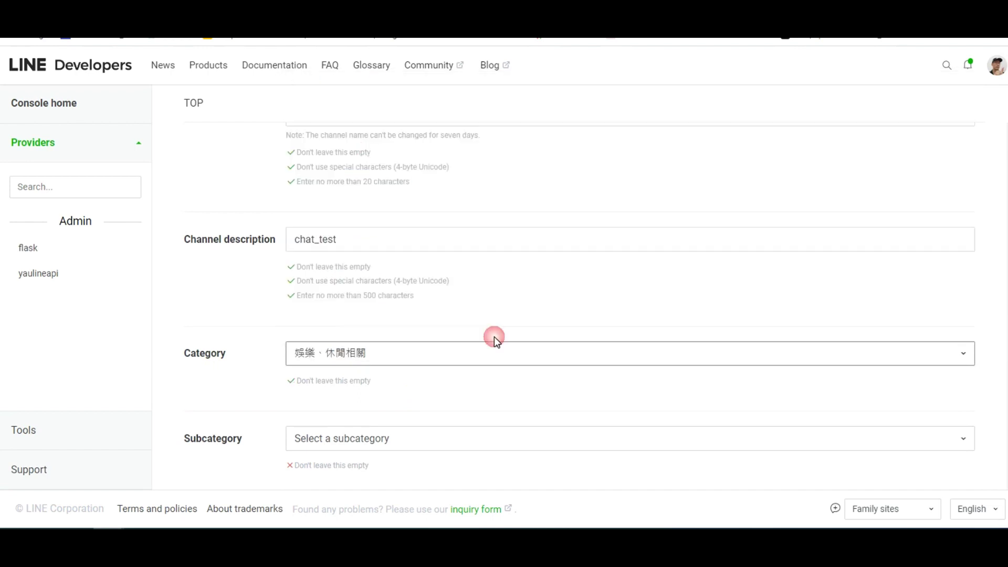
scroll(497, 344, down, 1)
click(368, 373)
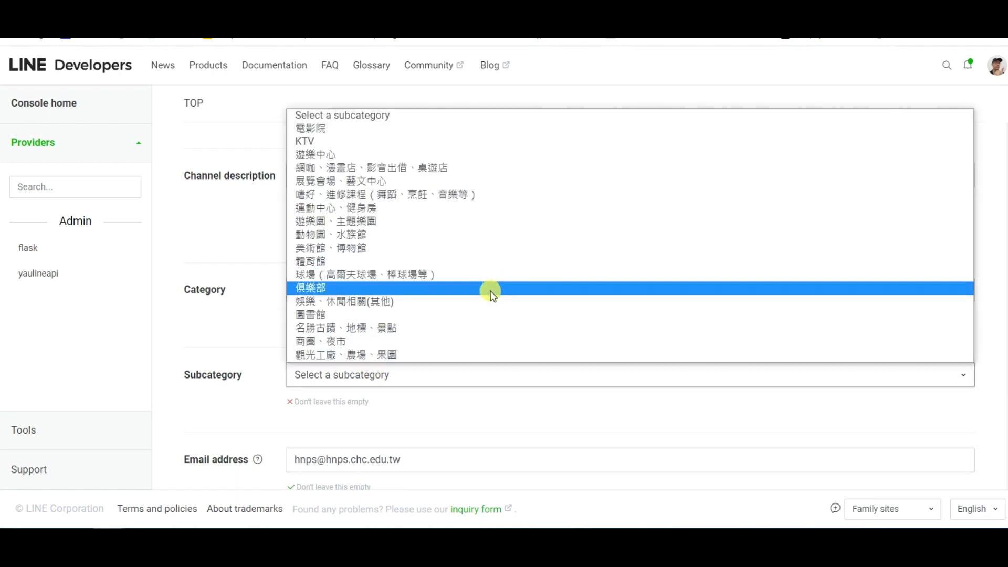
click(399, 200)
scroll(628, 360, down, 4)
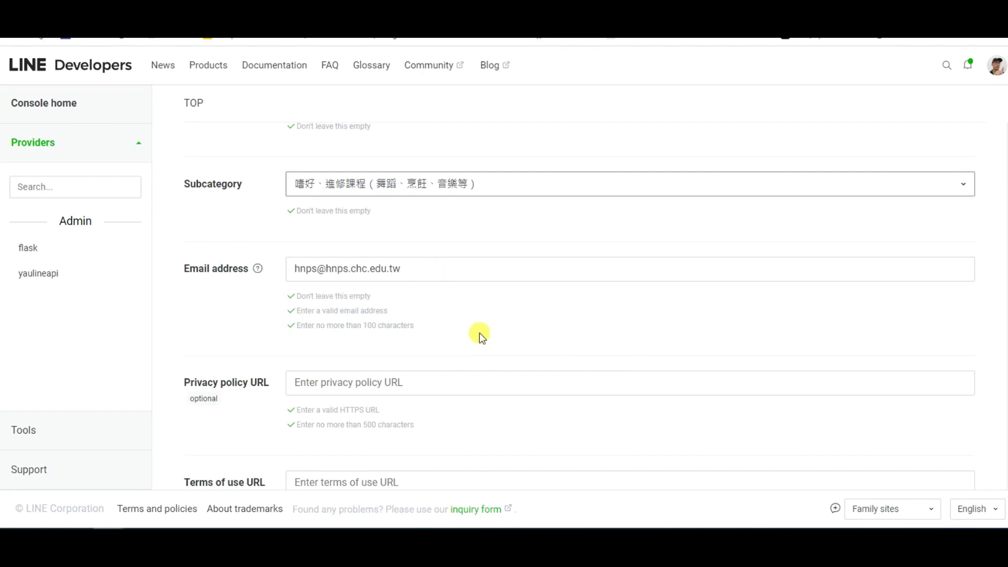
scroll(480, 333, down, 3)
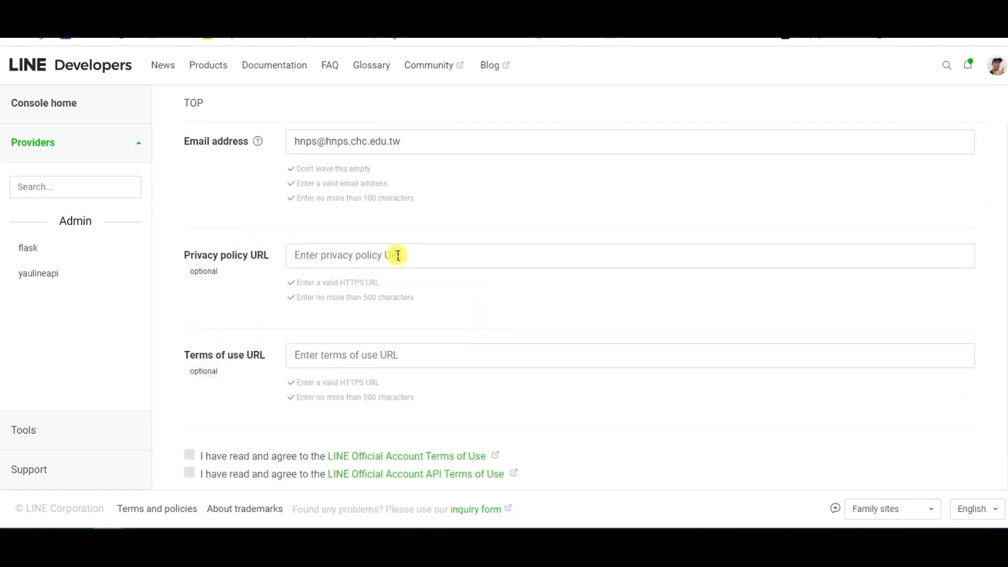
scroll(420, 260, down, 3)
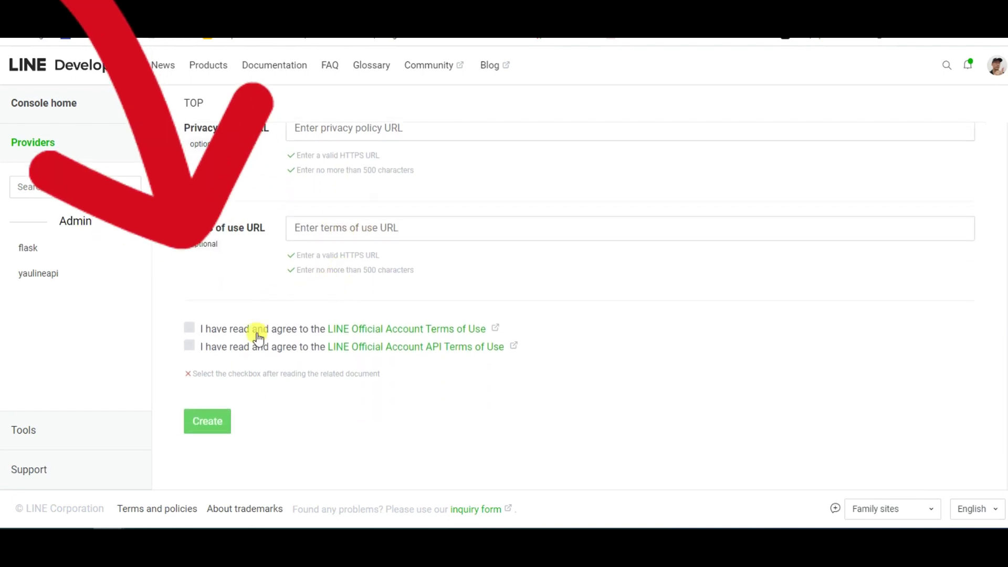
Step: Accept both Official Account terms, create and confirm the channel, and agree to the consent notice
click(189, 328)
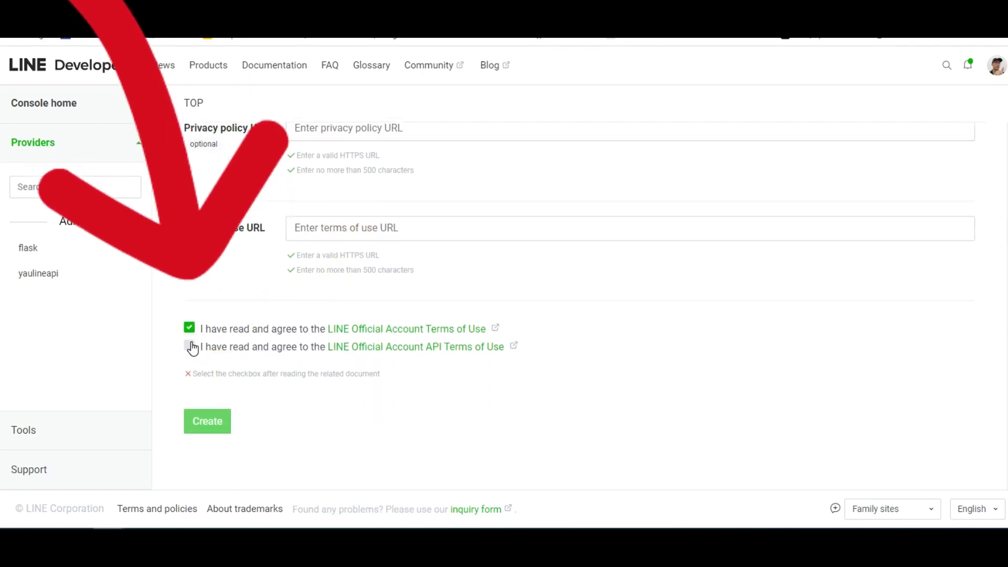
click(190, 346)
click(190, 428)
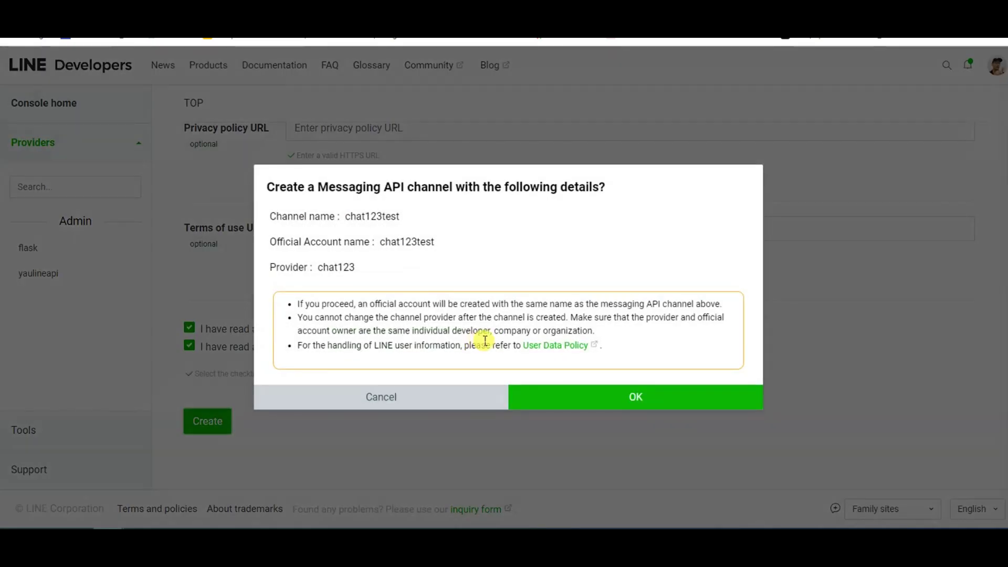
click(643, 393)
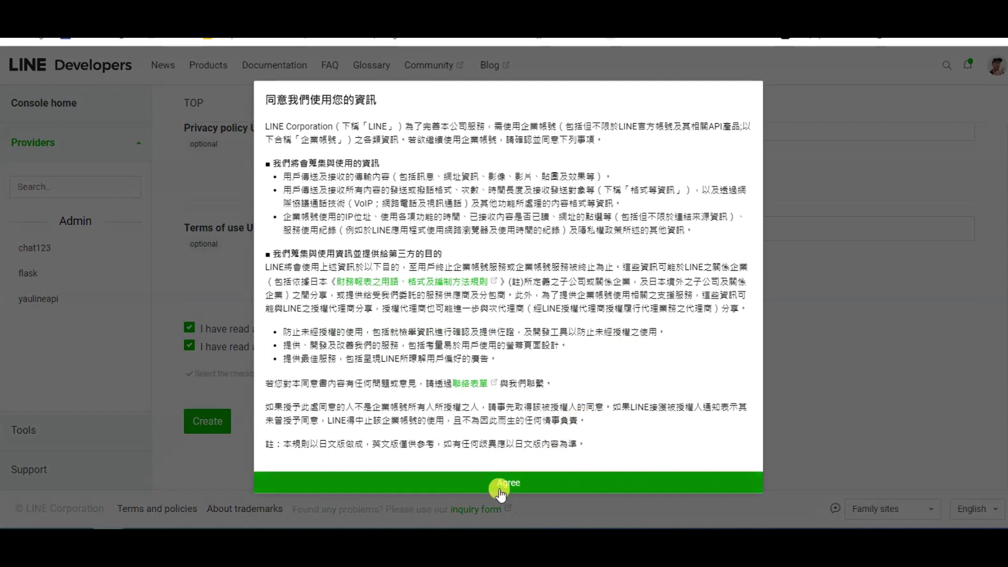
click(502, 483)
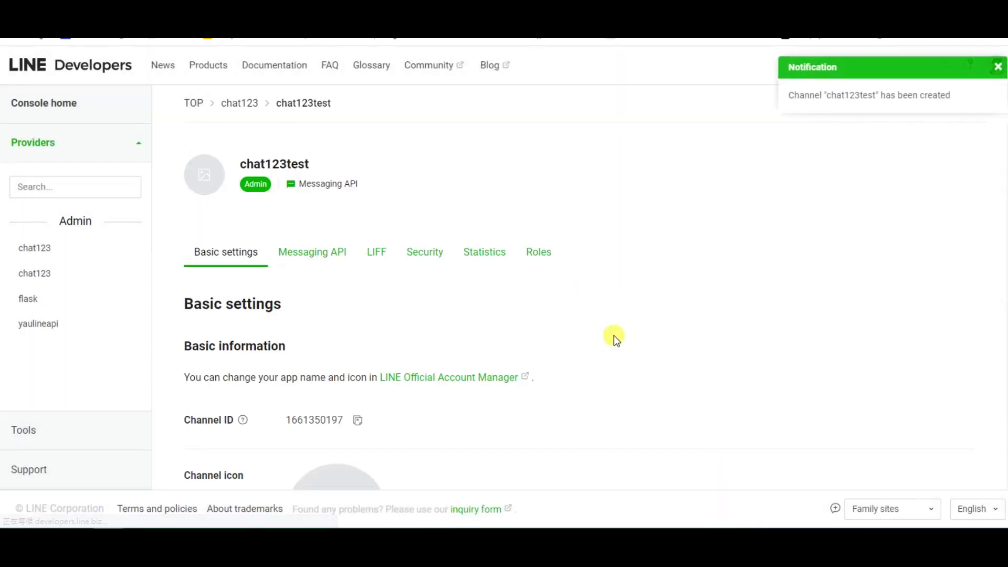
Step: Show chat123test's Messaging API settings down to the Official Account features, where auto-reply is Enabled
scroll(614, 335, down, 1)
scroll(613, 335, up, 1)
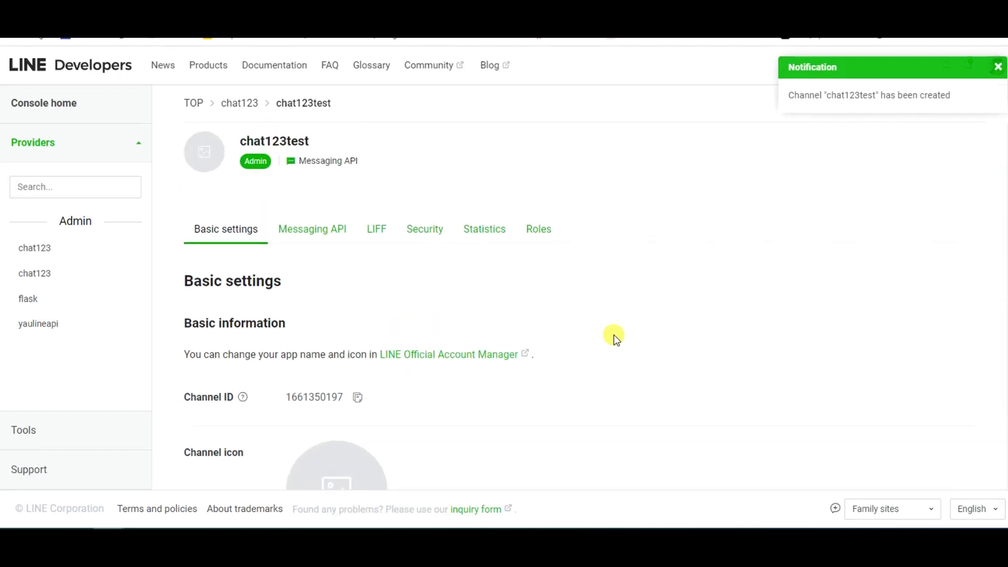
scroll(285, 196, down, 6)
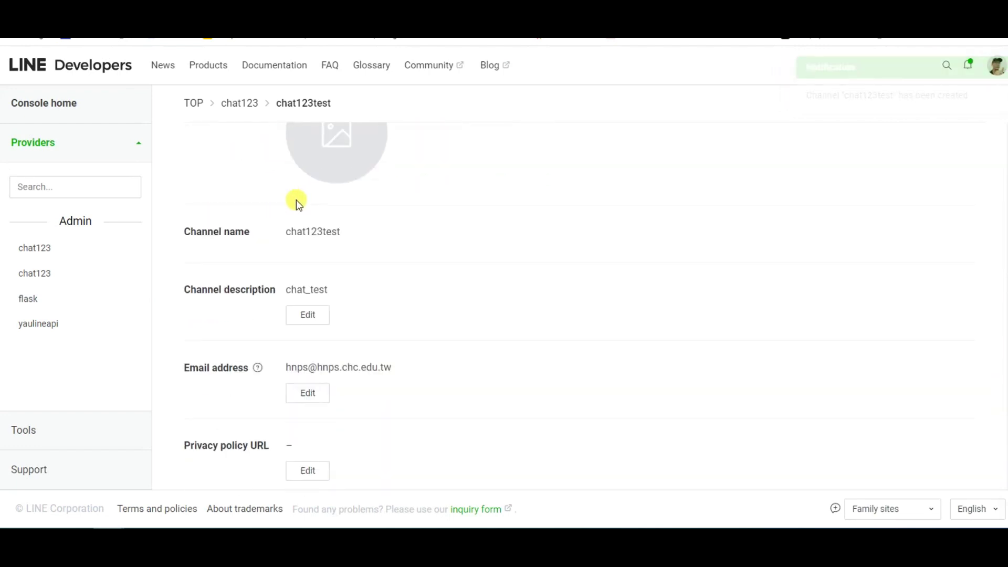
scroll(296, 200, down, 1)
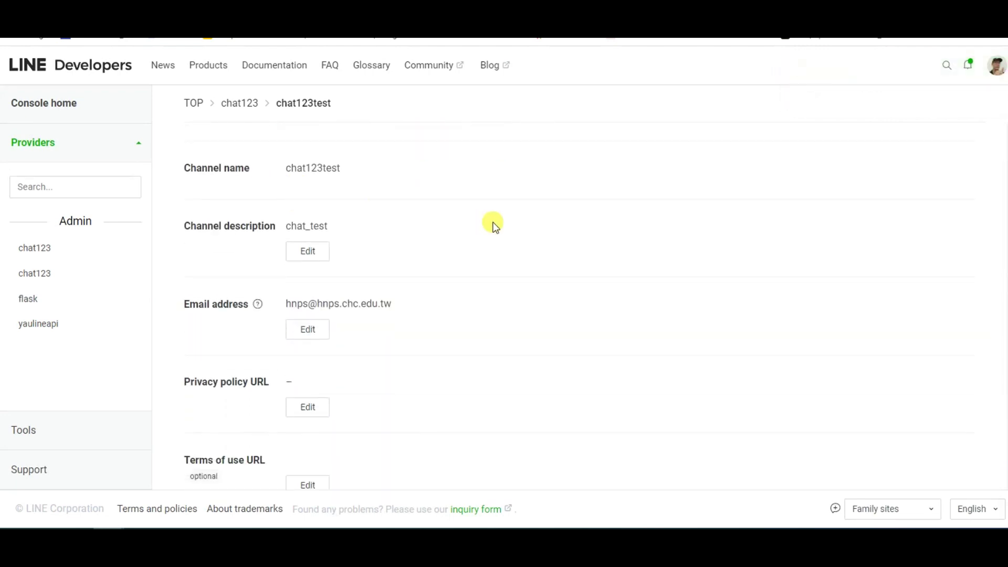
scroll(490, 223, down, 2)
scroll(494, 226, up, 6)
scroll(493, 225, up, 3)
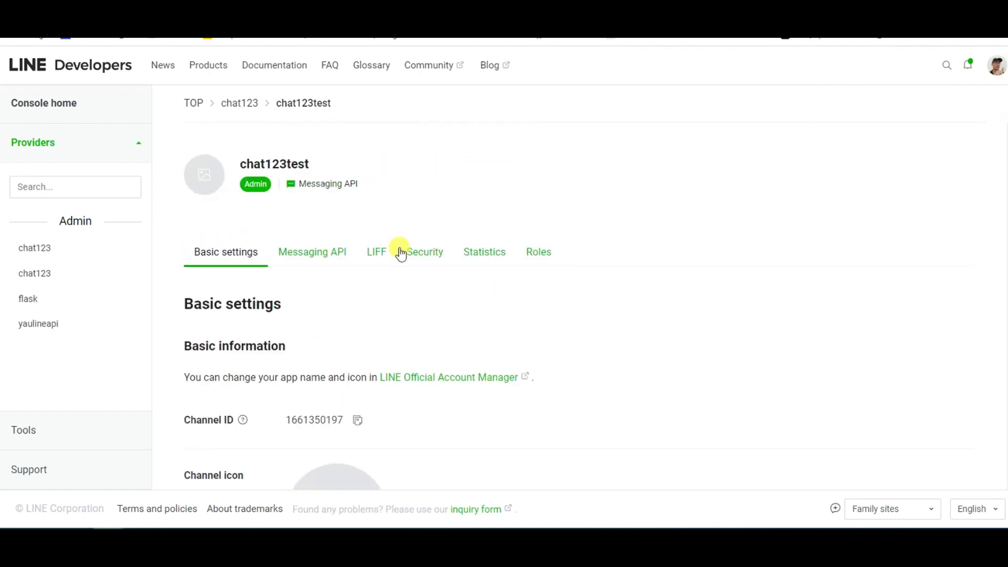
click(326, 257)
scroll(331, 263, down, 9)
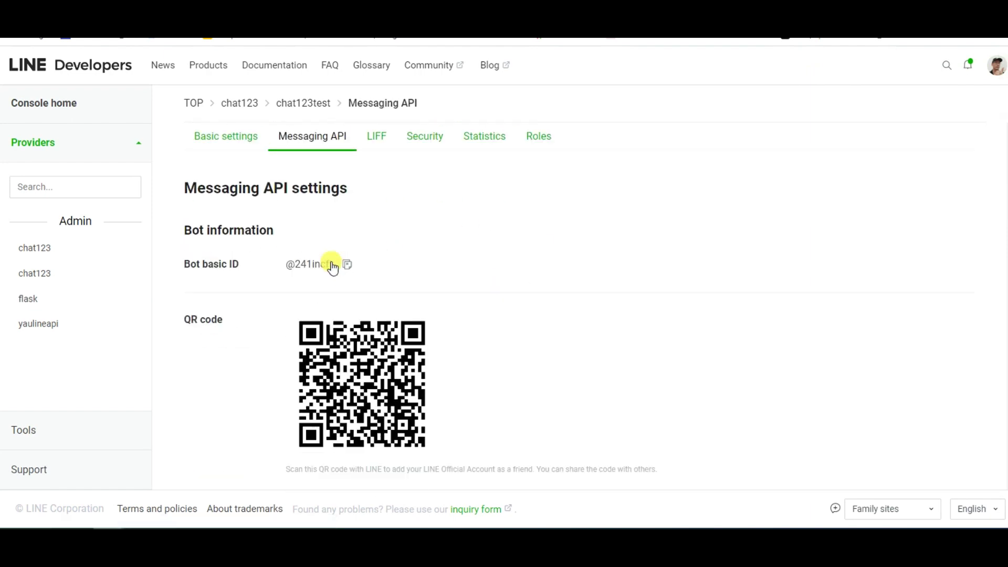
scroll(403, 264, down, 1)
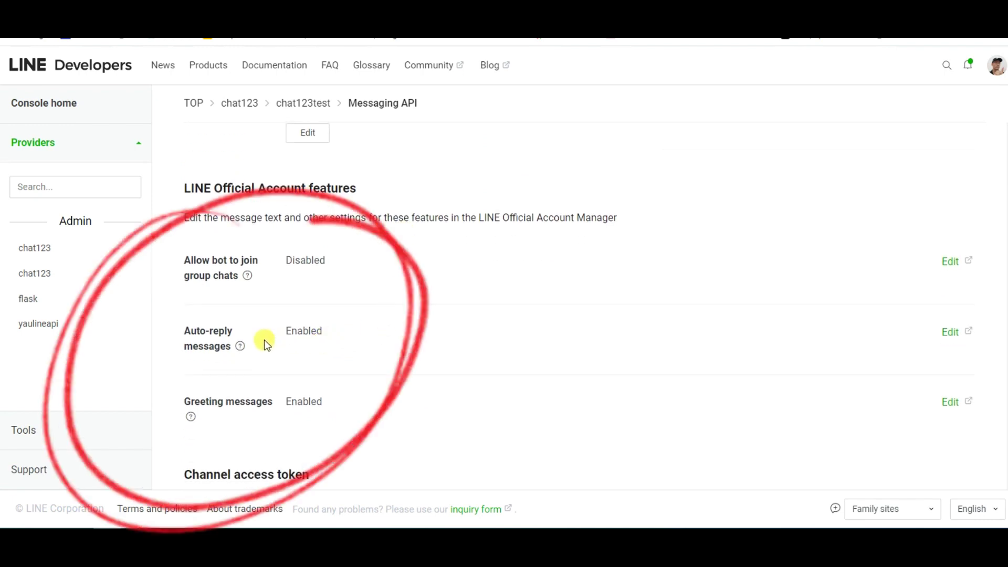
scroll(731, 329, down, 1)
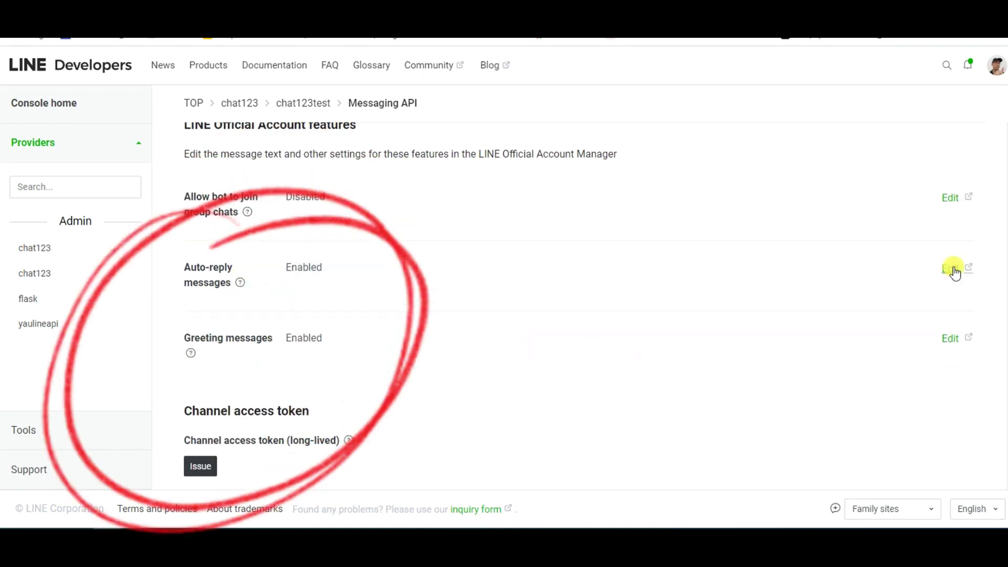
Step: Turn off 加入好友的歡迎訊息 and 回應時間 in the account's 回應設定
click(951, 267)
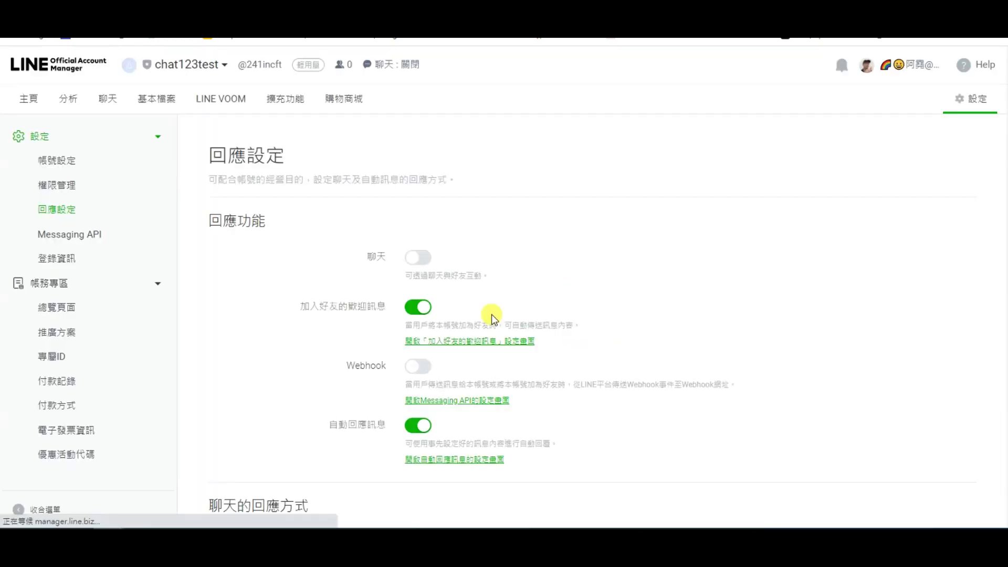
scroll(520, 342, down, 1)
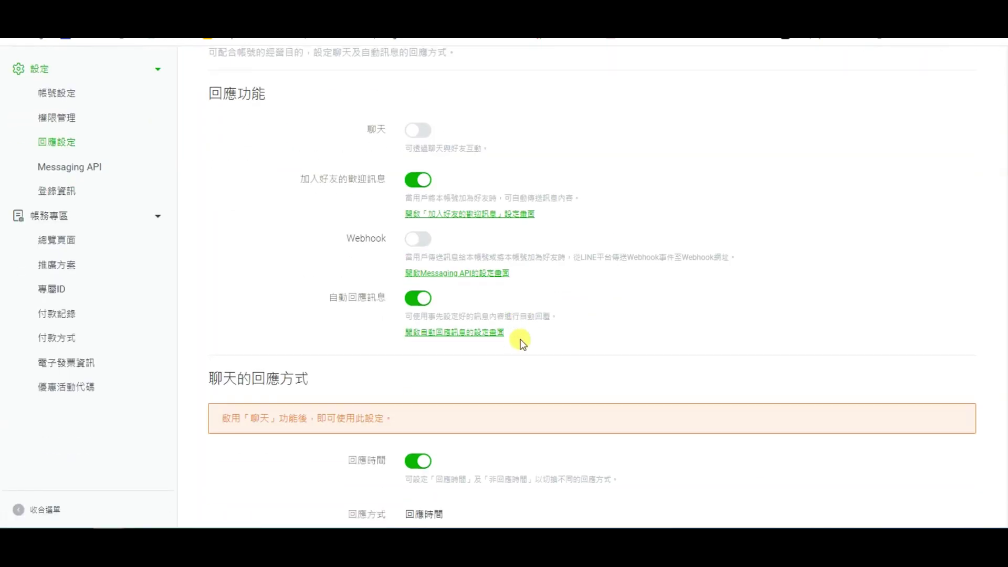
click(418, 180)
scroll(588, 274, down, 3)
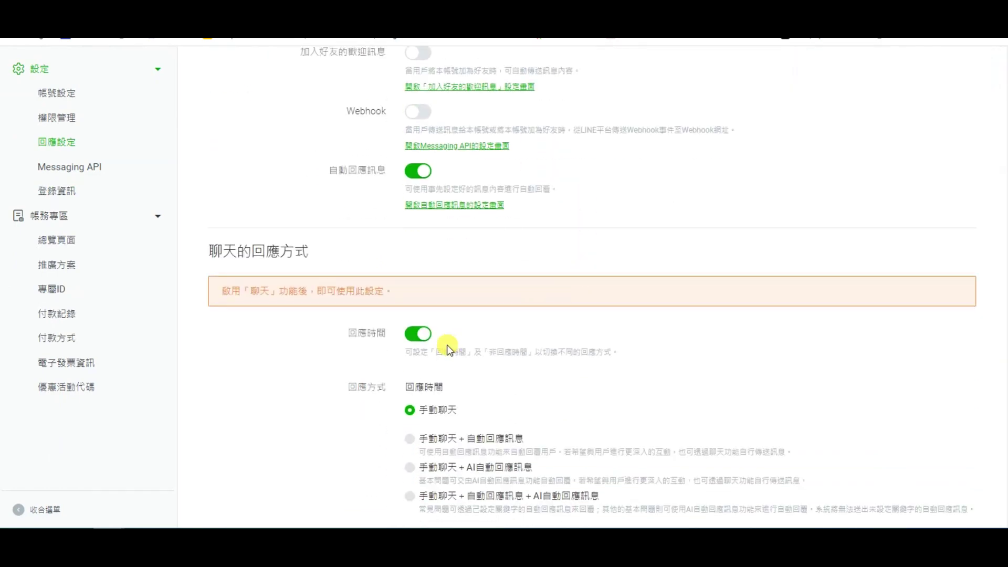
click(418, 334)
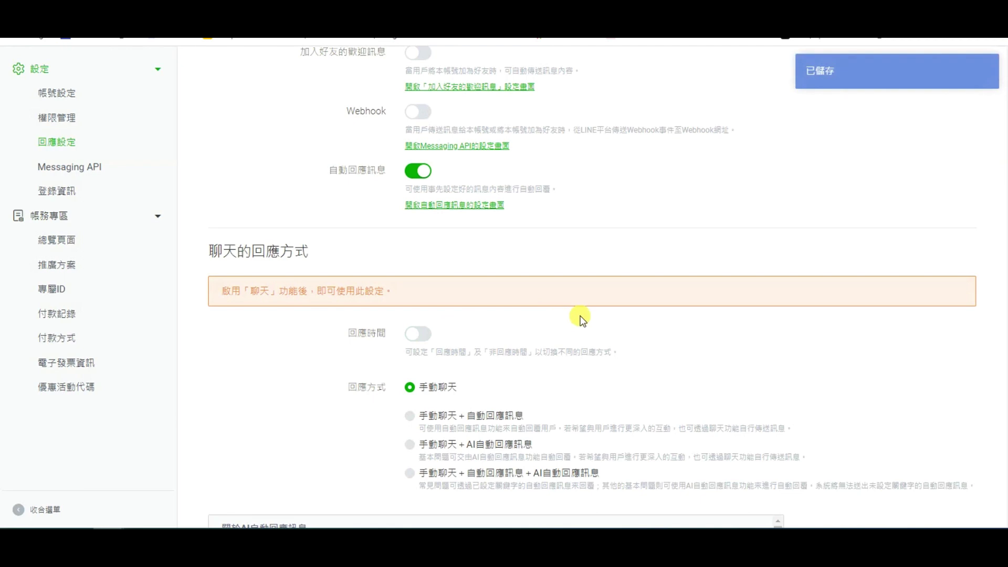
scroll(582, 319, up, 3)
scroll(581, 317, up, 3)
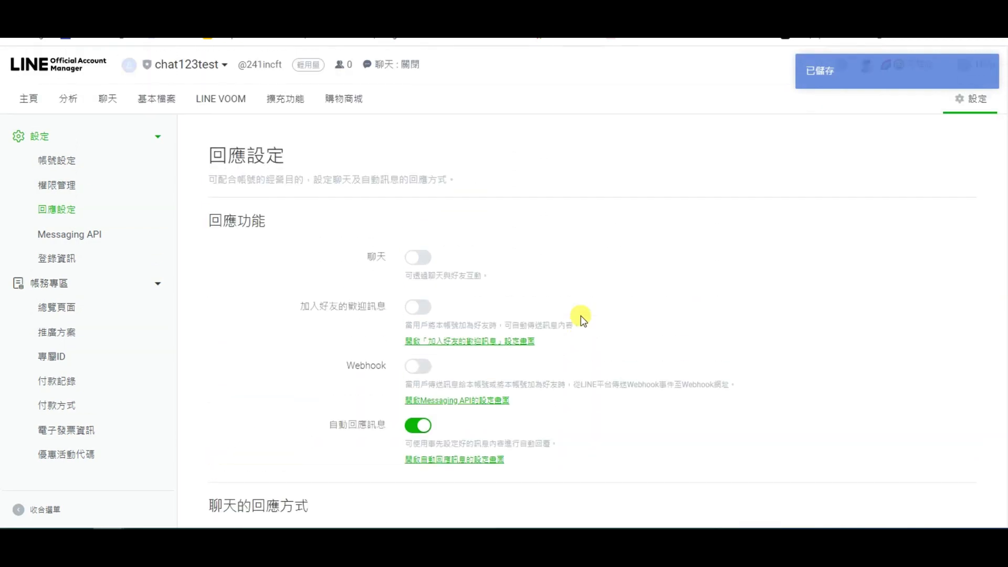
Step: Reopen 回應設定 from the refreshed Messaging API page and turn off 自動回應訊息
key(ctrl+Tab)
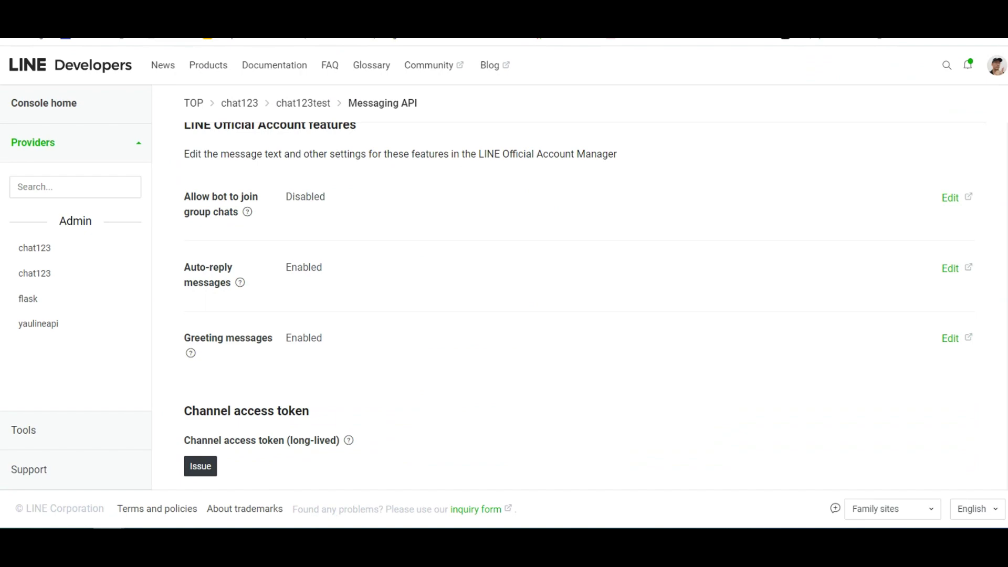
key(F5)
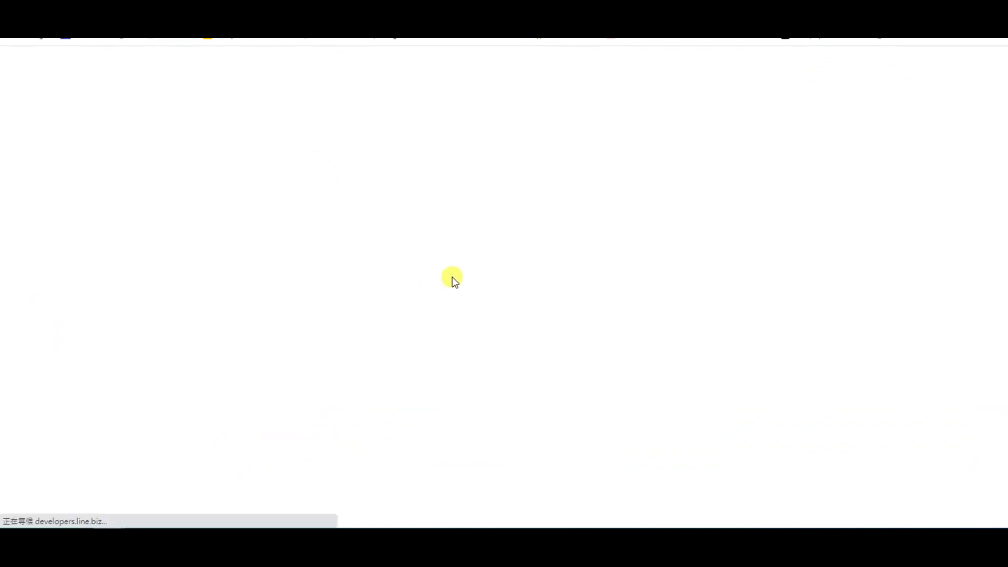
scroll(460, 281, down, 10)
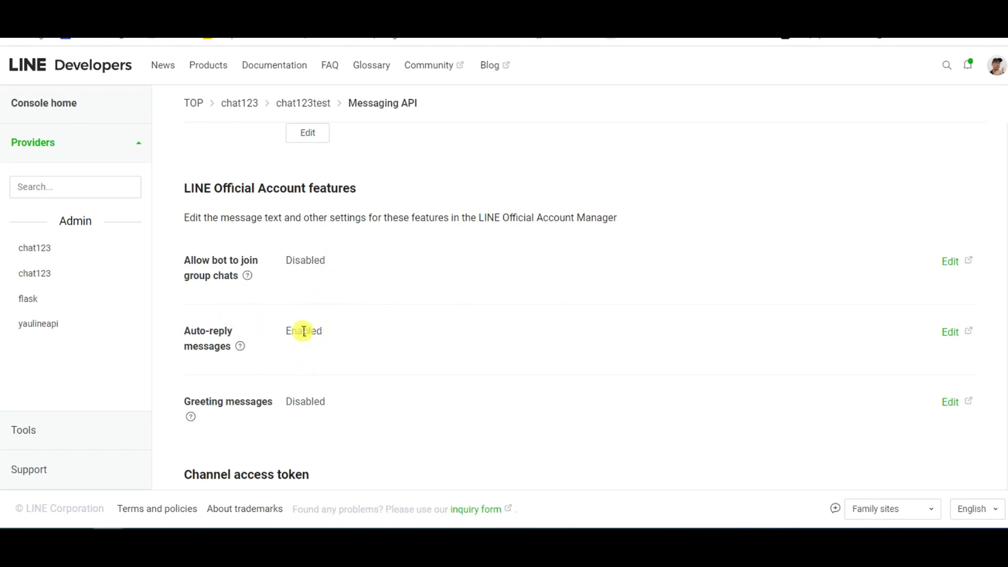
click(946, 339)
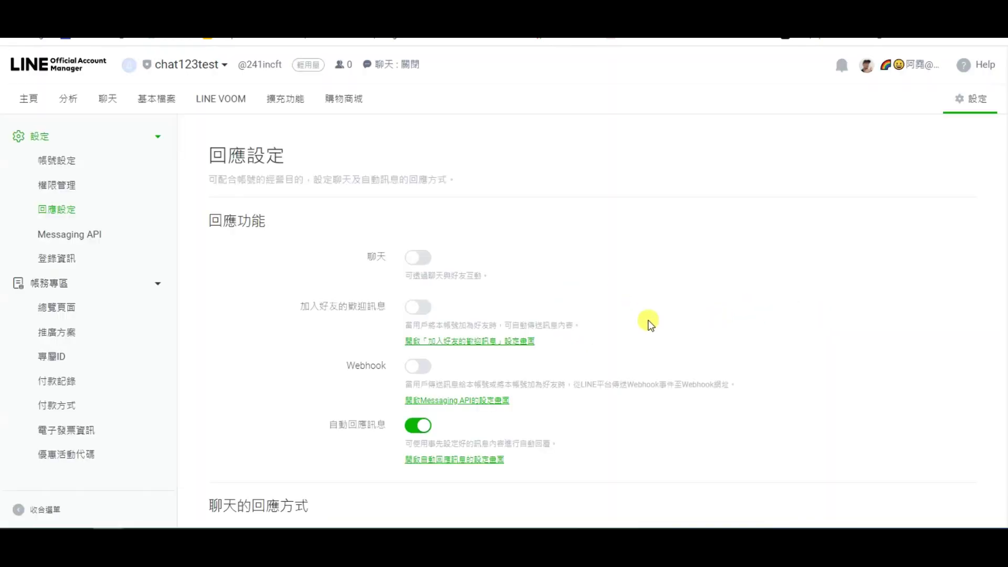
scroll(549, 322, down, 2)
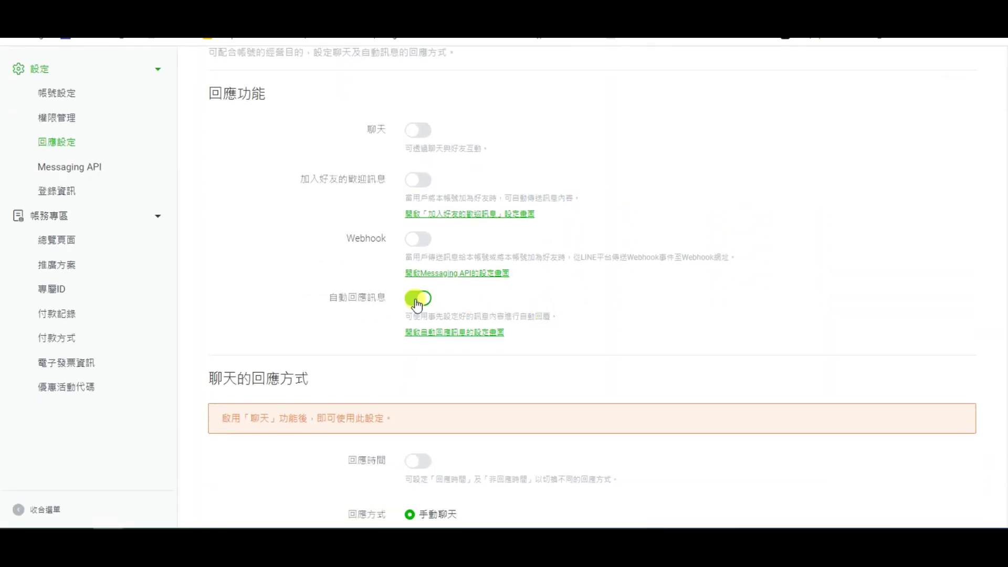
click(415, 300)
scroll(513, 244, up, 5)
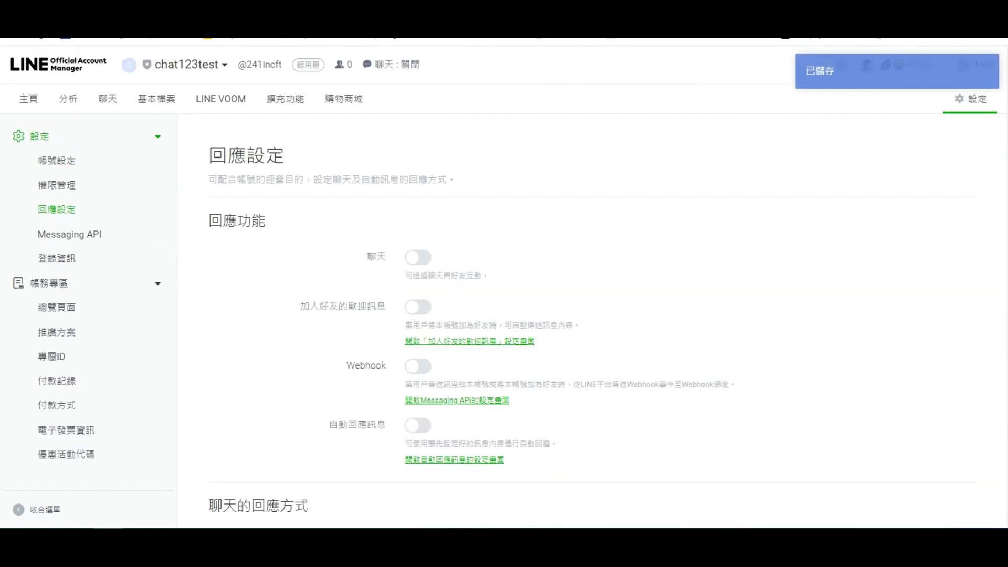
key(ctrl+w)
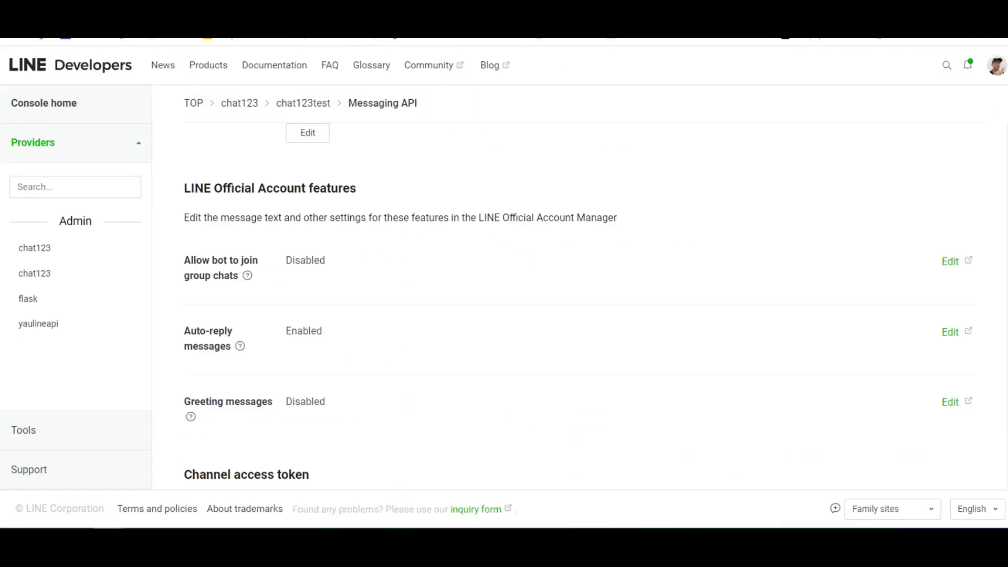
Step: Confirm auto-reply and greeting messages show Disabled, then issue a long-lived channel access token
key(F5)
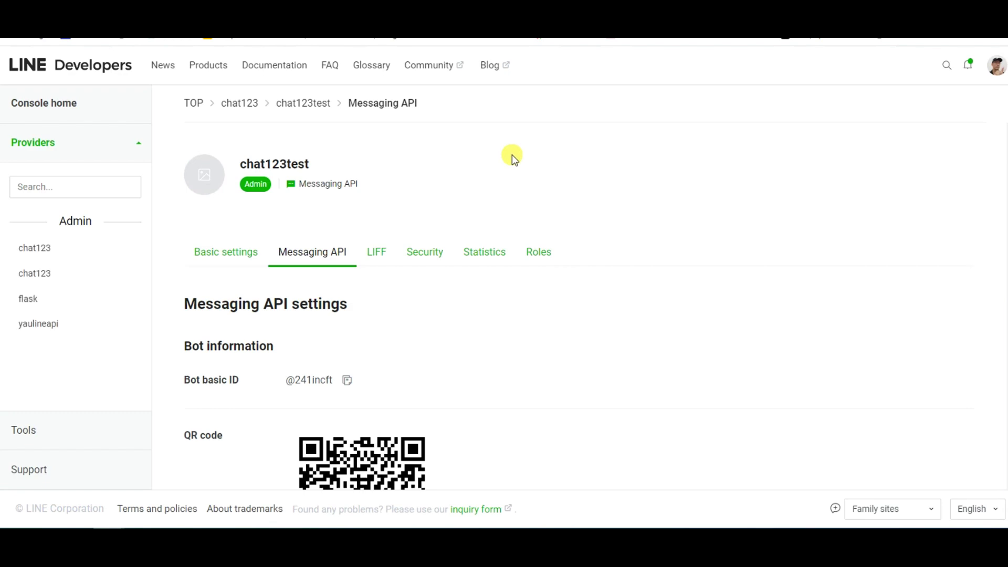
scroll(512, 154, down, 10)
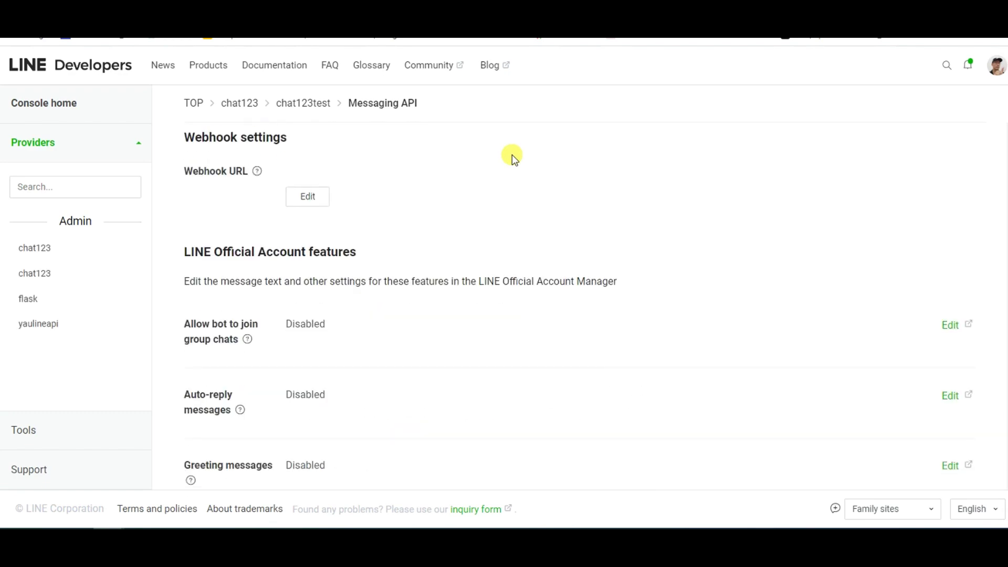
scroll(507, 167, down, 3)
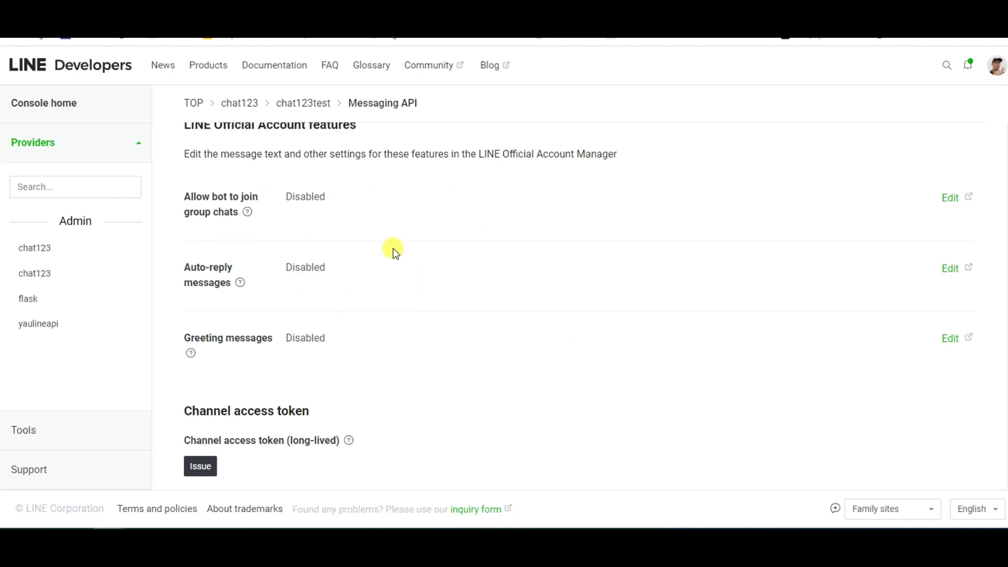
mouse_move(240, 282)
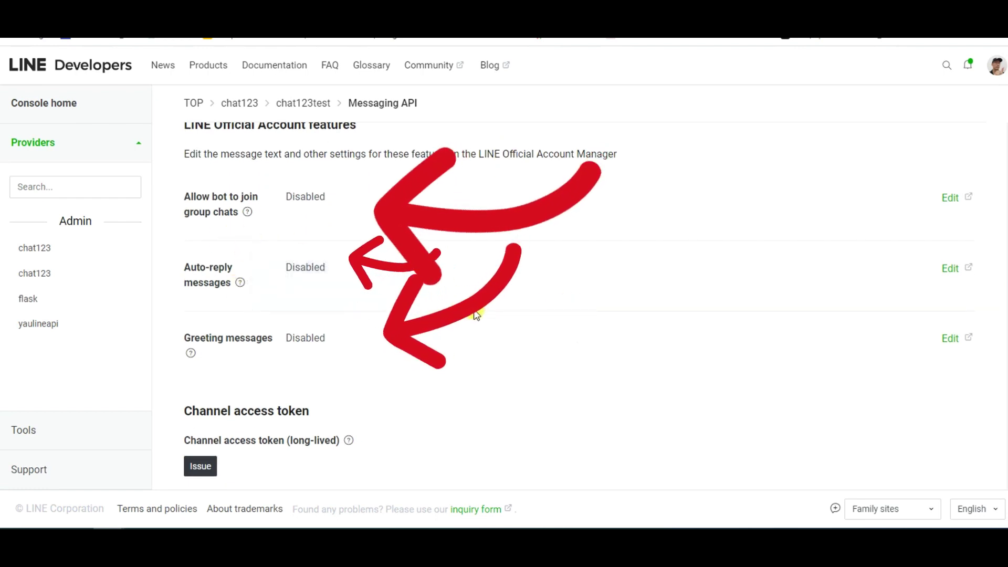
scroll(477, 316, down, 1)
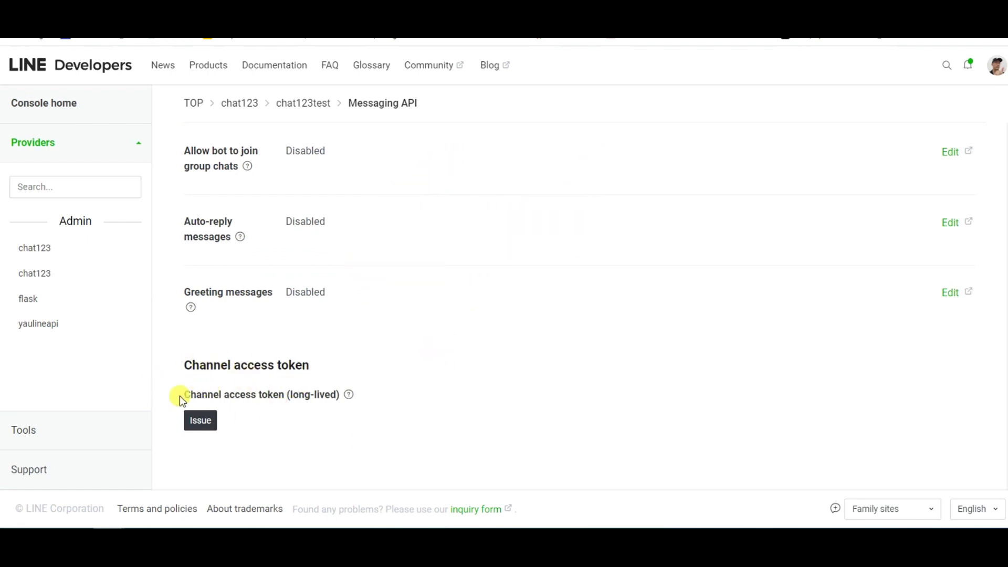
click(204, 423)
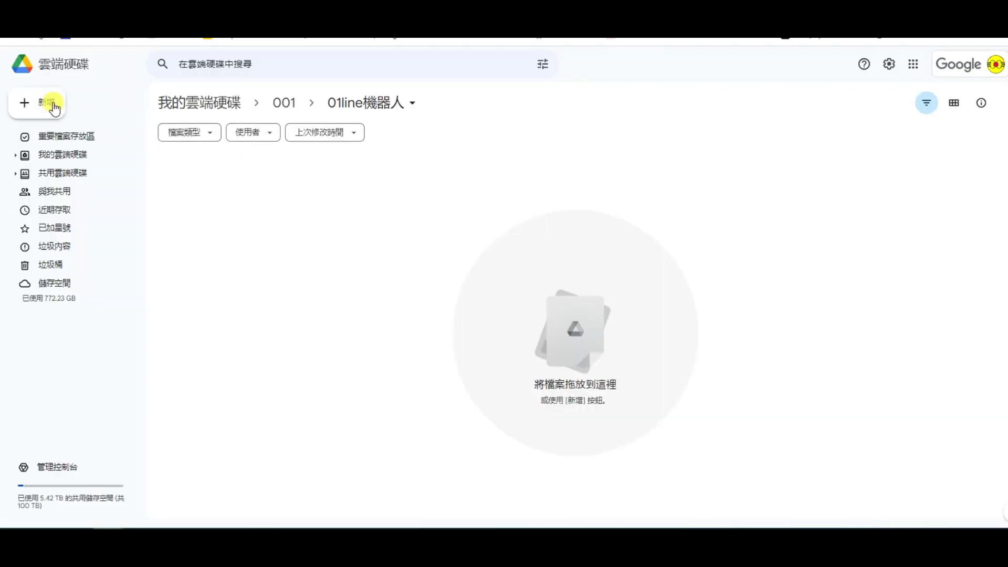
Step: Create a new Google Sheets spreadsheet in the folder titled 聊天資料
click(46, 102)
click(243, 209)
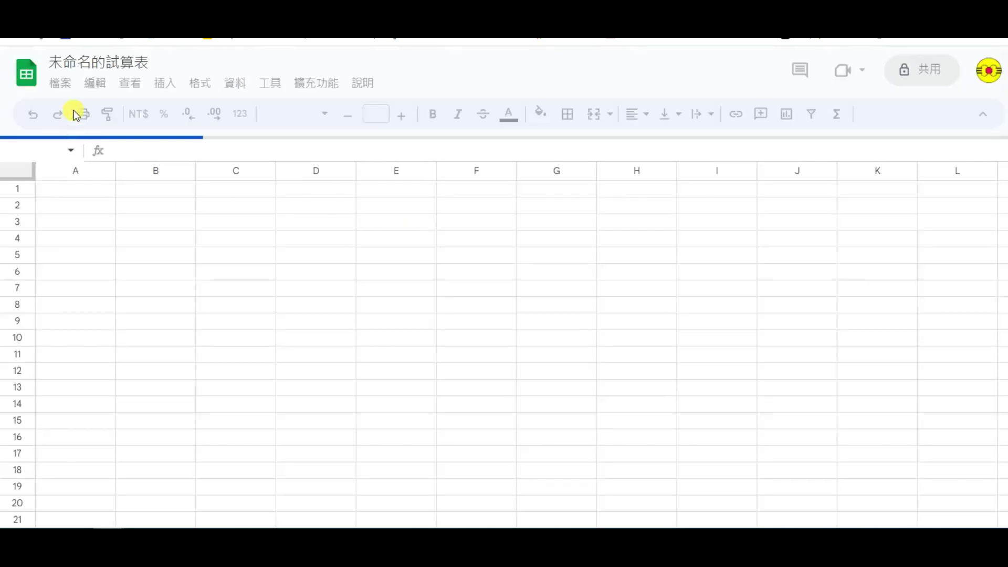
click(95, 64)
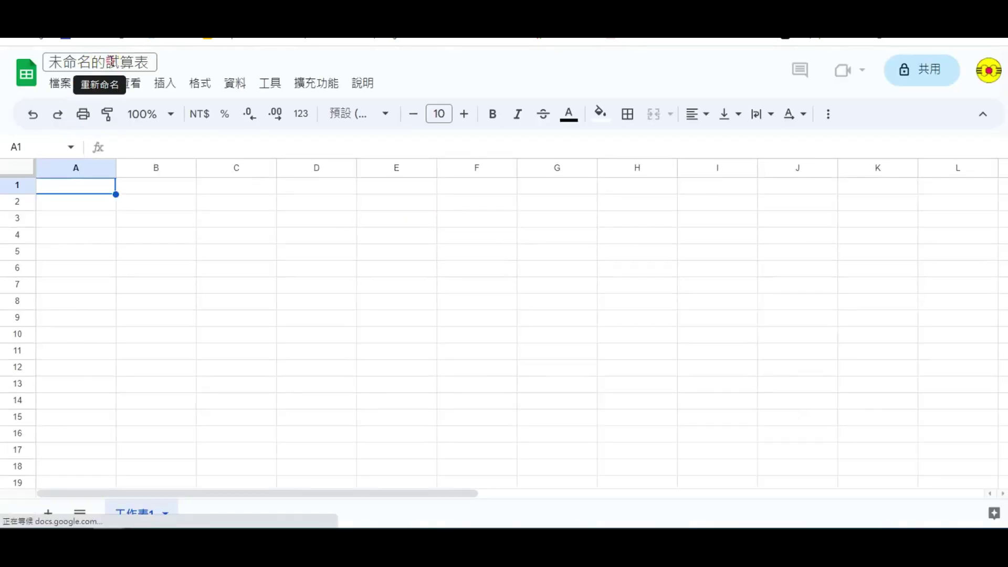
text(xul6wu0)
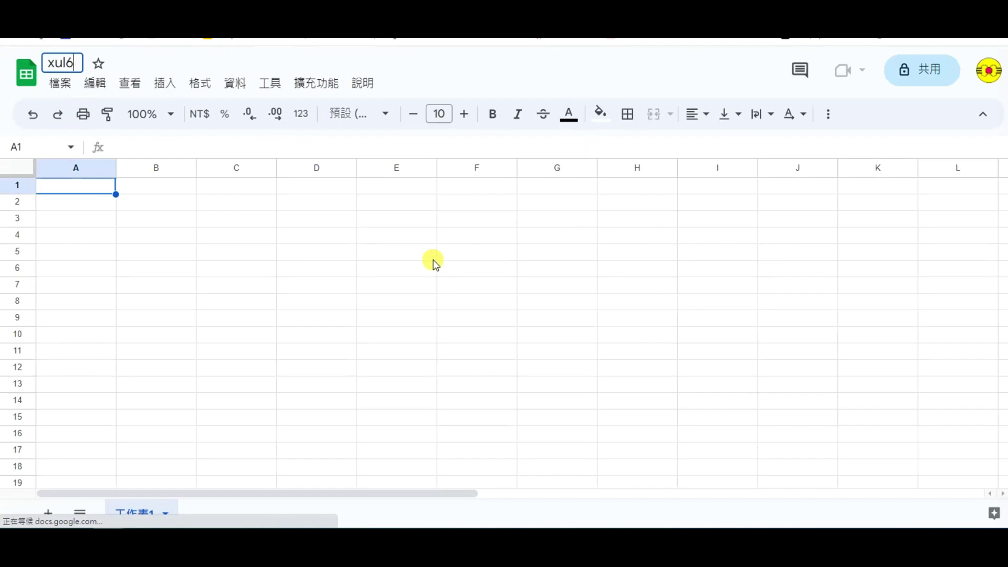
key(BackSpace)
key(BackSpace)
key(BackSpace)
key(BackSpace)
key(BackSpace)
key(BackSpace)
key(BackSpace)
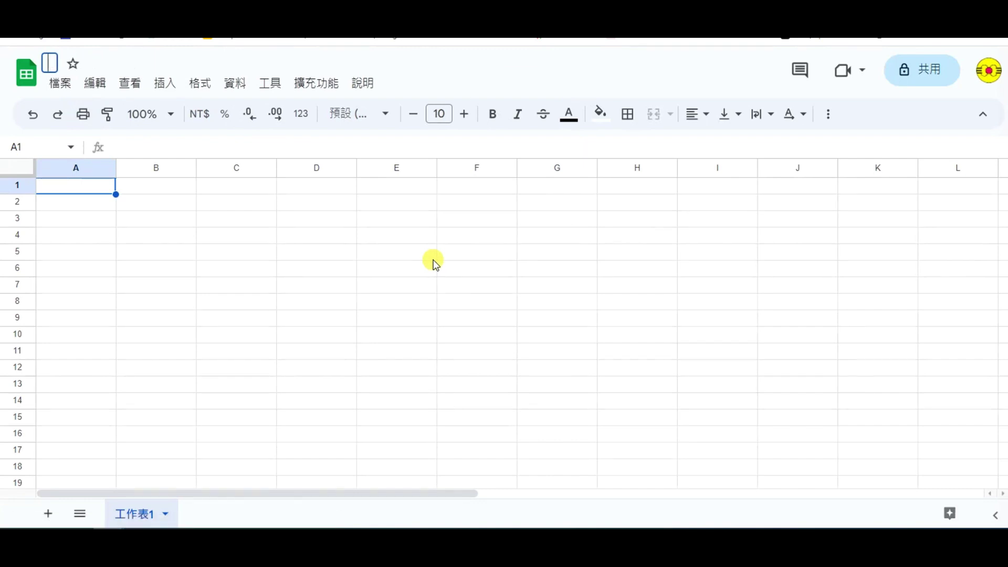
text(聊天資料)
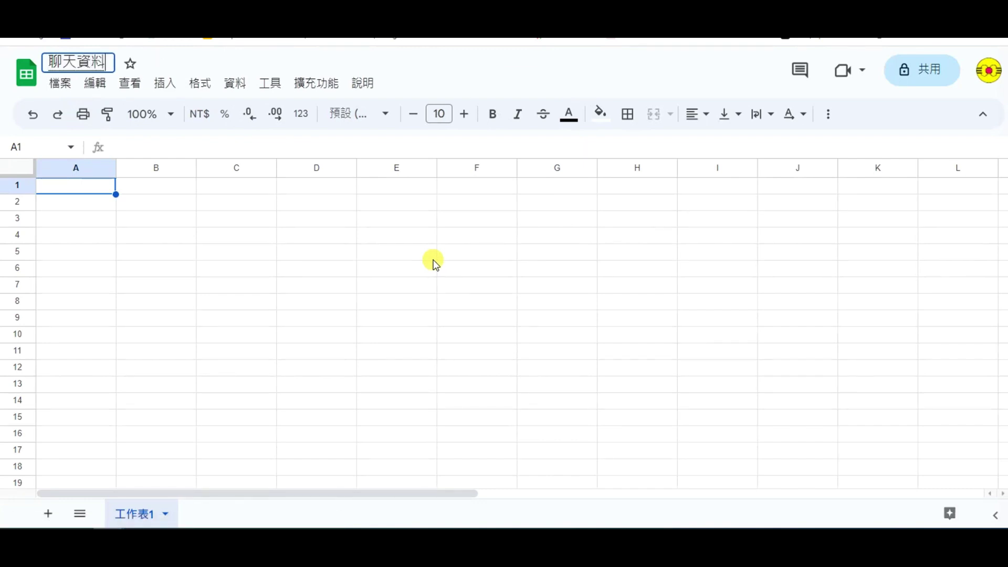
click(229, 352)
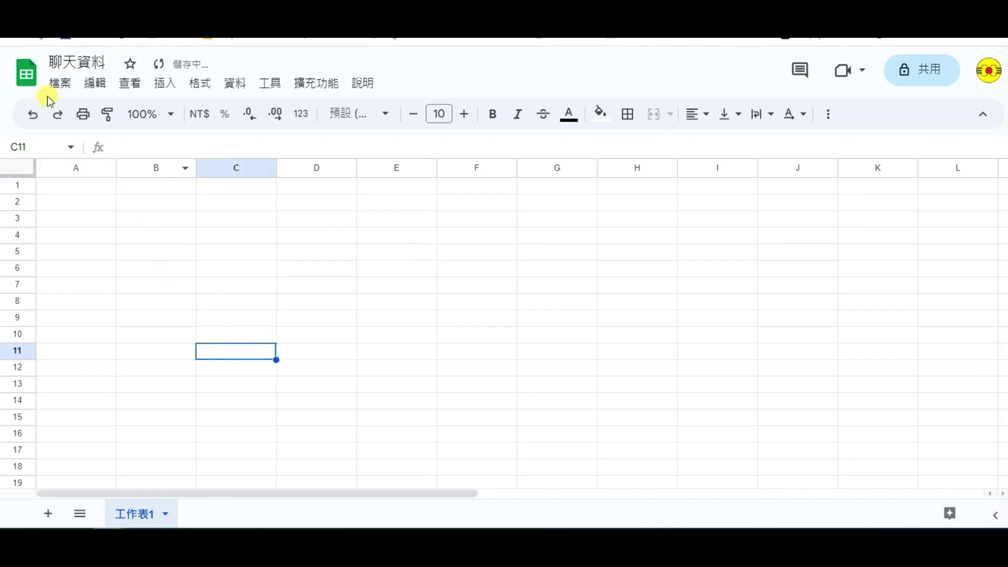
Step: Rename the first sheet from 工作表1 to test1
right_click(139, 516)
click(153, 317)
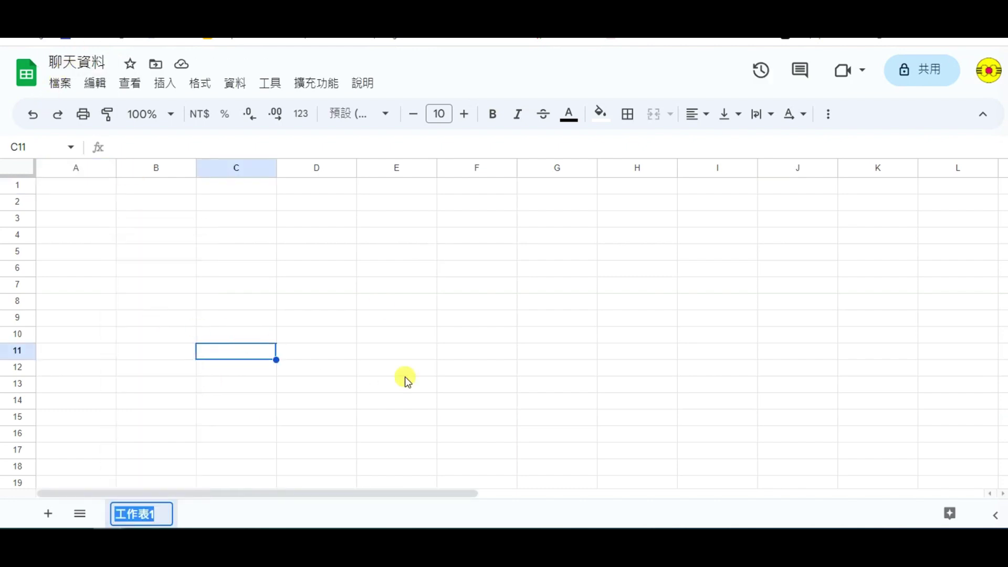
text(ㄍ)
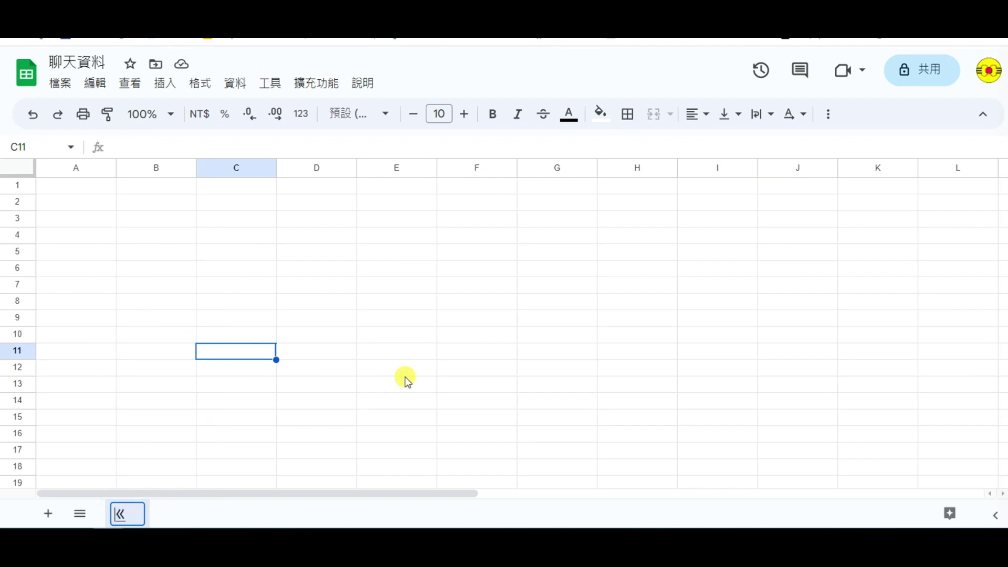
text(test1)
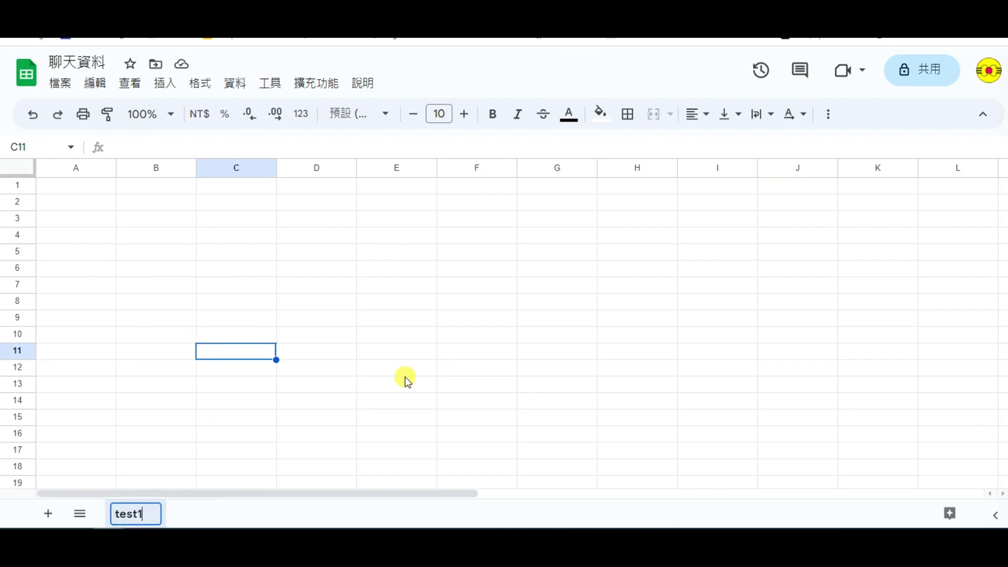
click(379, 370)
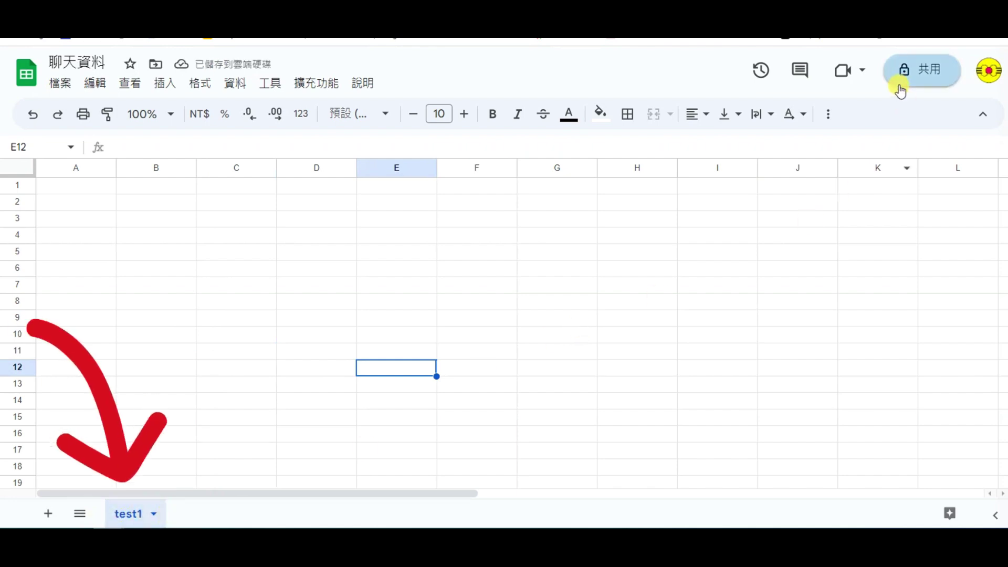
Step: Share the 聊天資料 spreadsheet so anyone with the link has Editor access
click(919, 71)
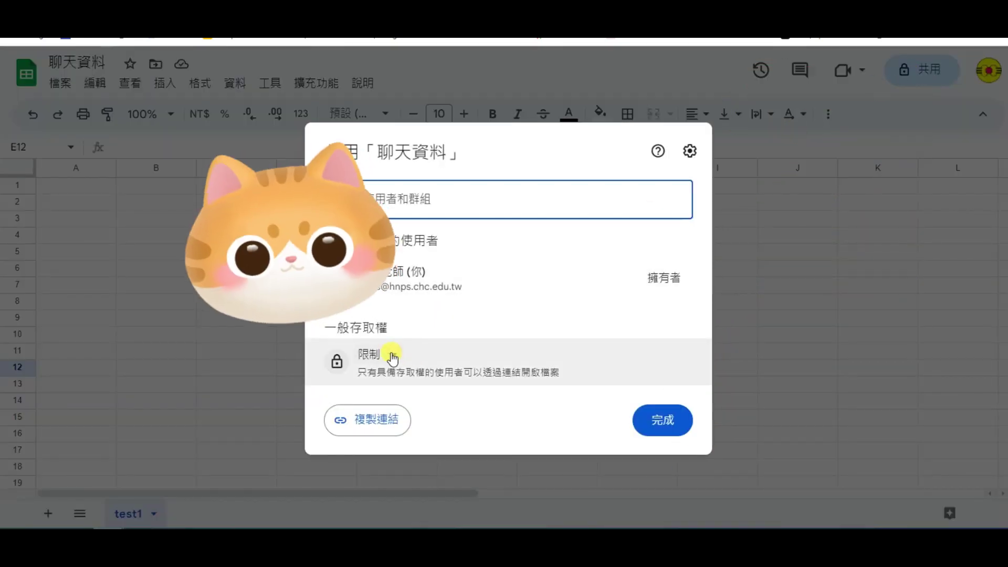
click(388, 353)
click(446, 333)
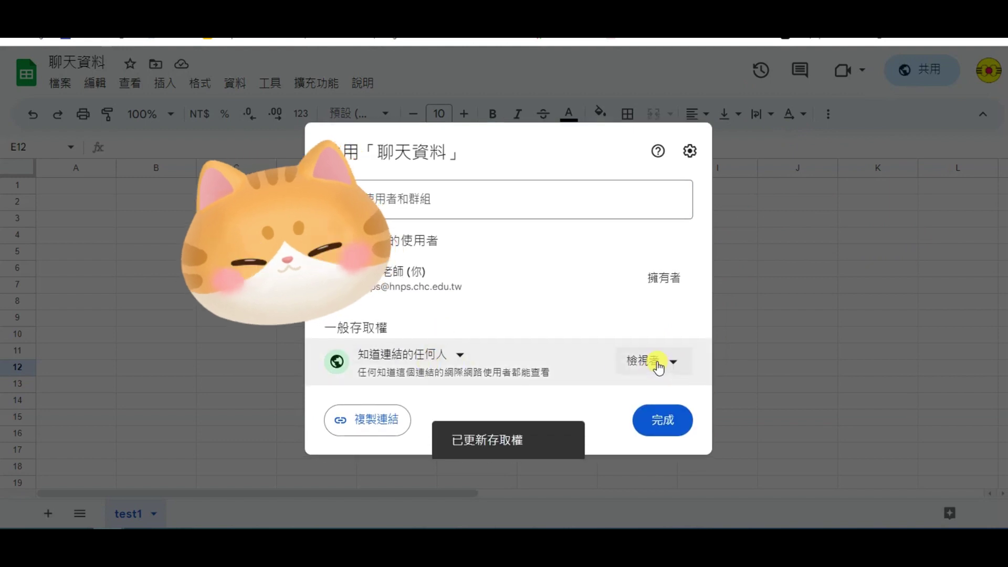
click(671, 362)
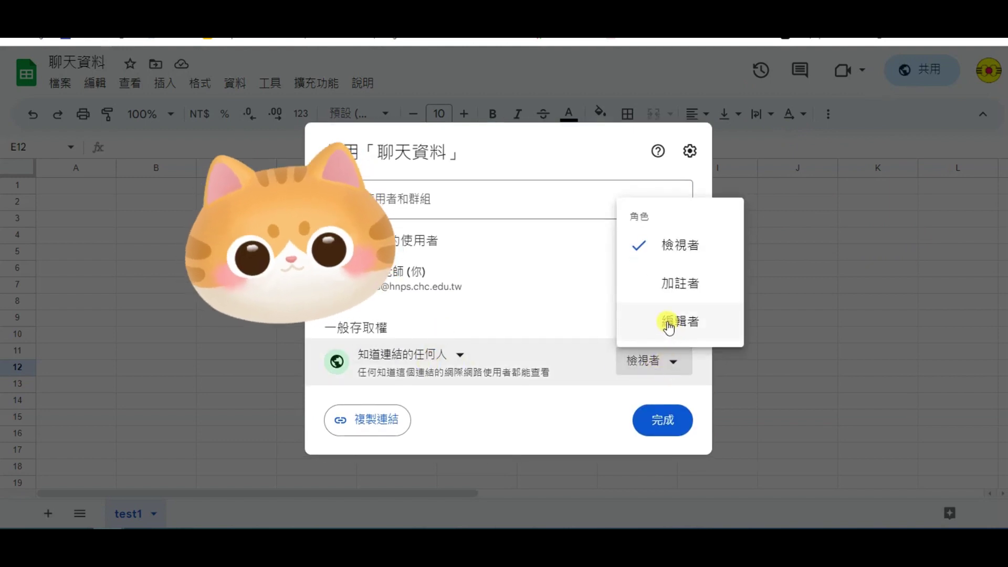
click(668, 324)
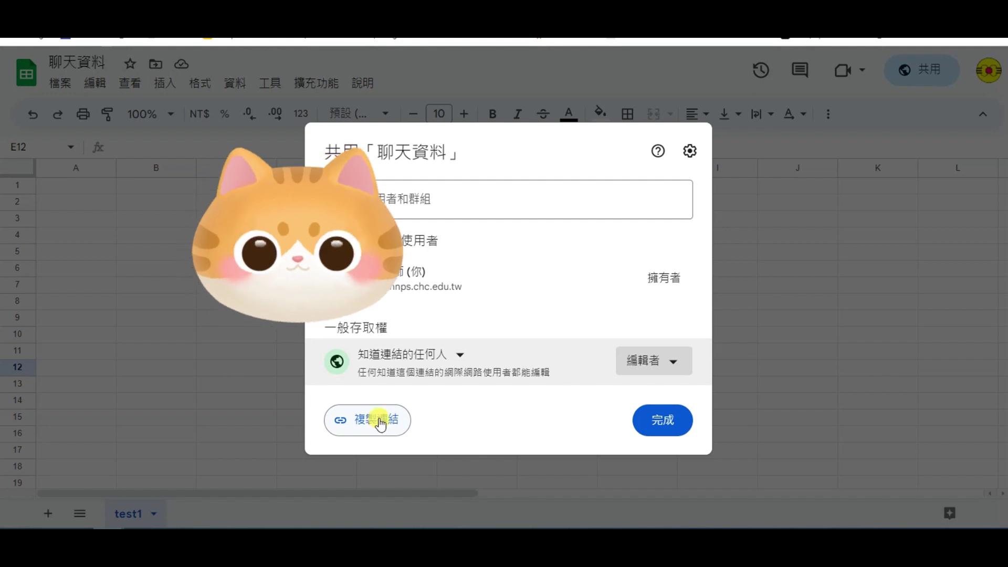
click(663, 423)
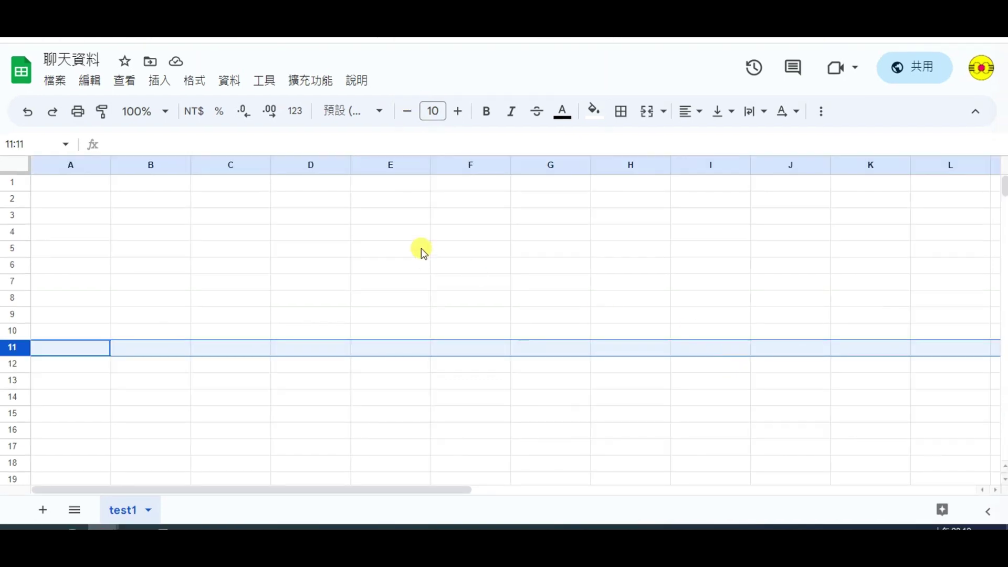
Step: Copy the 聊天資料 spreadsheet's link and paste it under the Word document's title
right_click(460, 40)
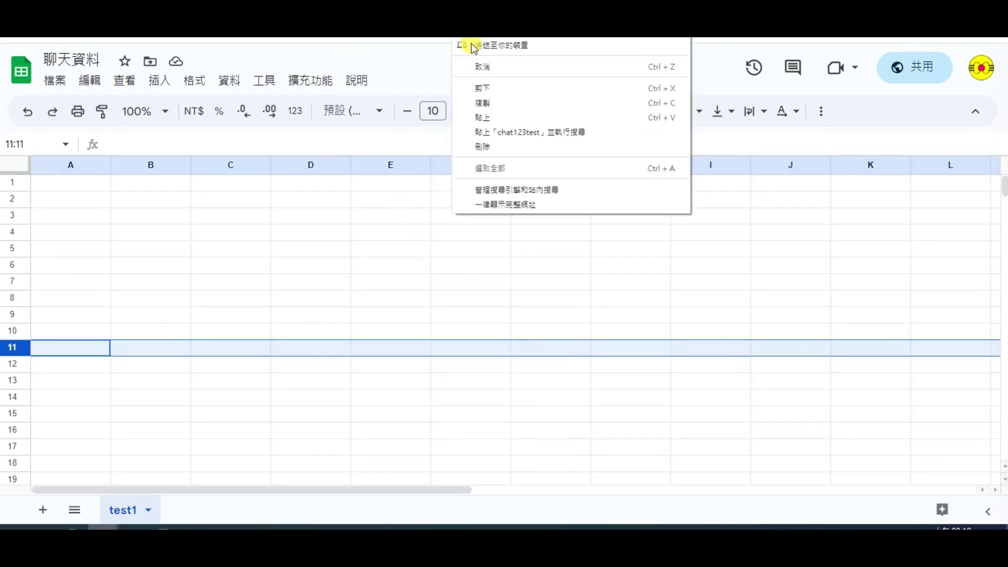
click(480, 101)
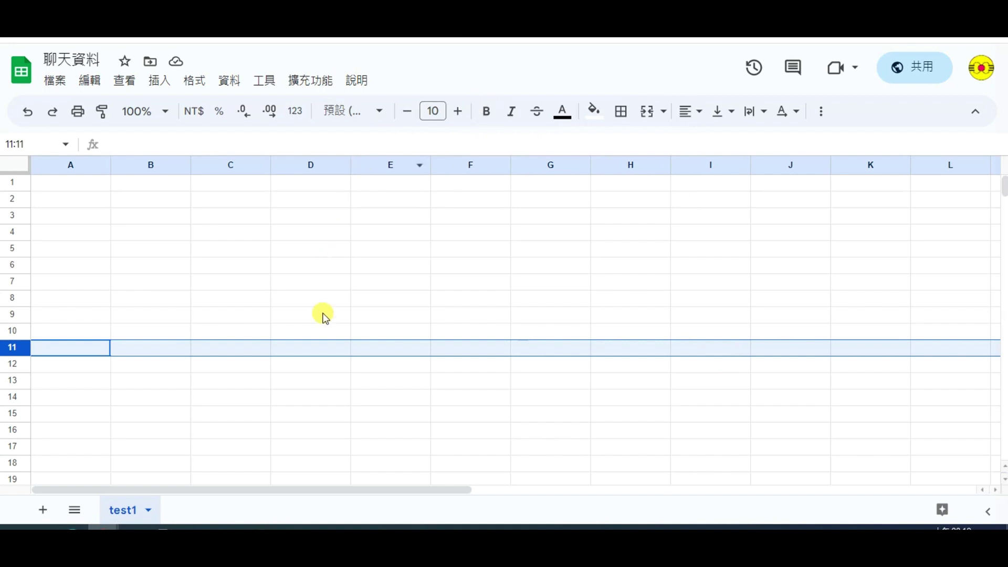
click(228, 527)
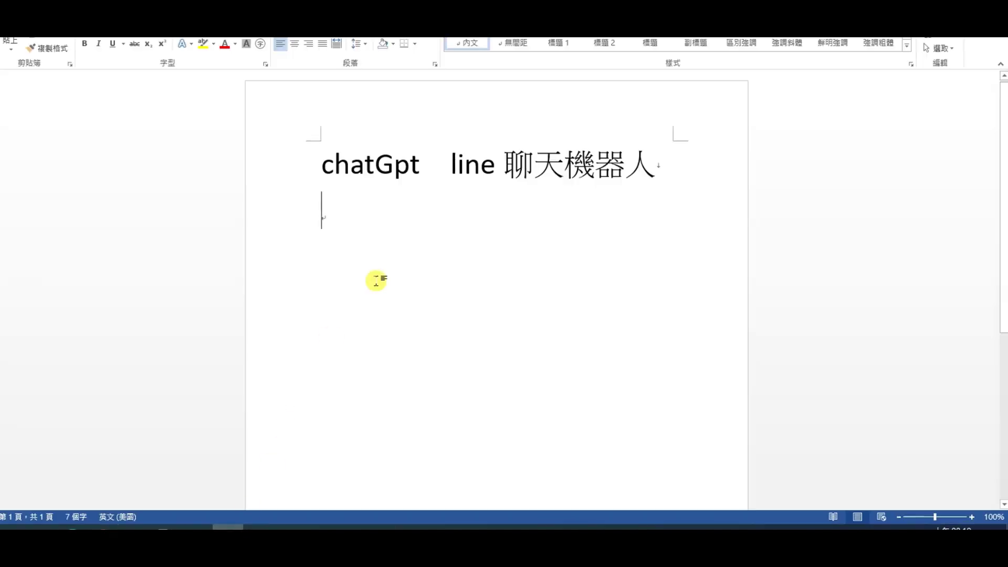
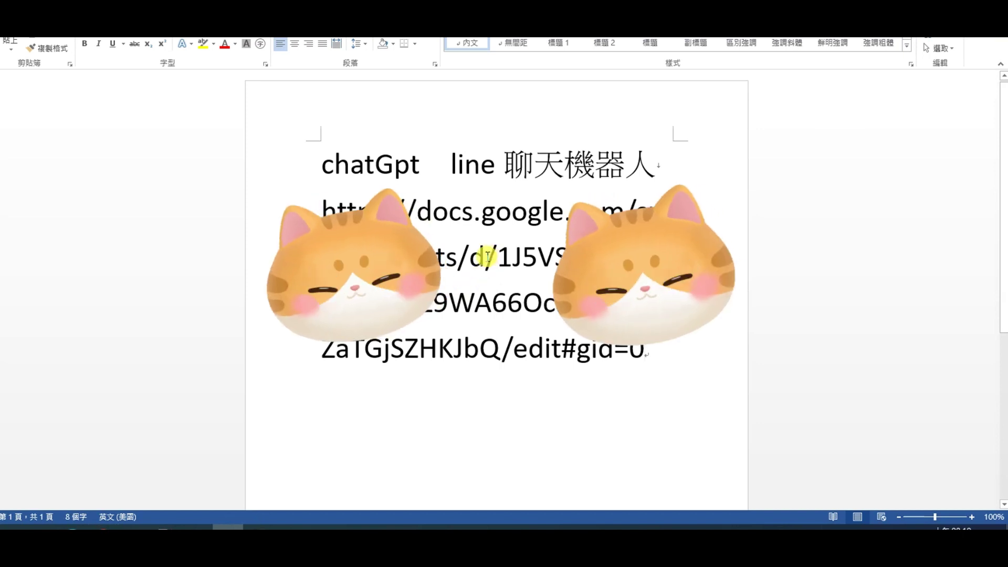
Step: Highlight the spreadsheet ID in the pasted link, then go back to the 聊天資料 browser window
drag(497, 257, 504, 347)
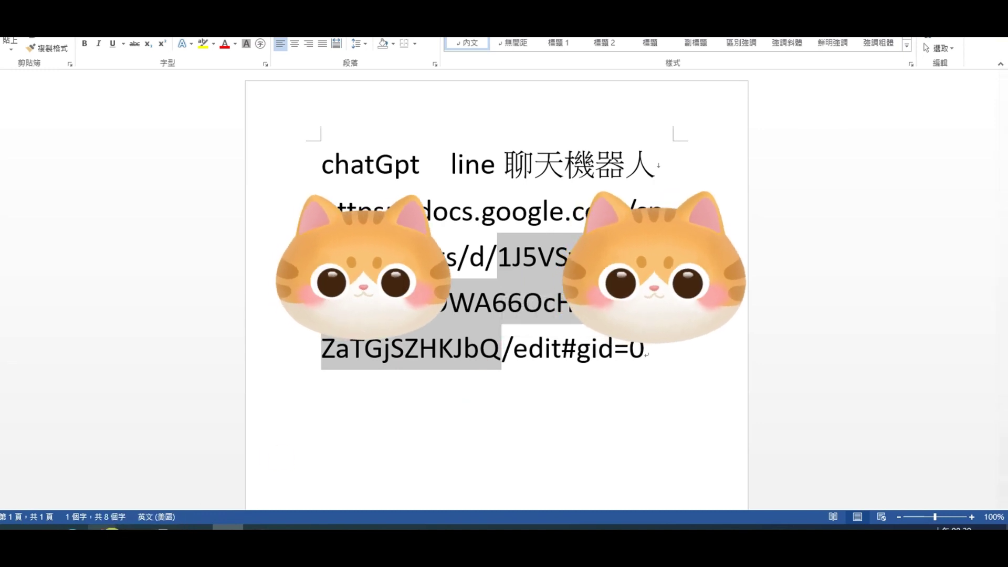
click(102, 528)
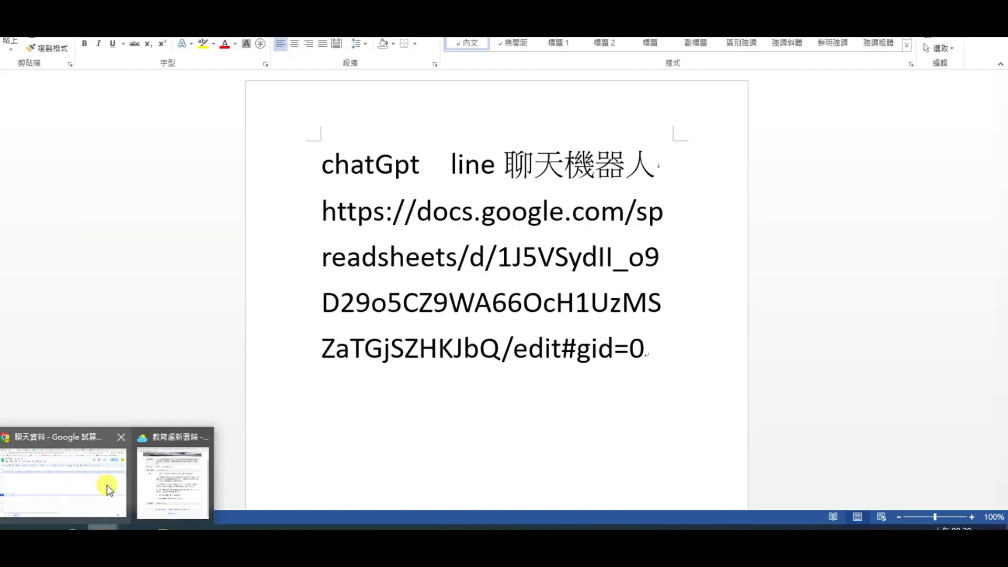
click(107, 489)
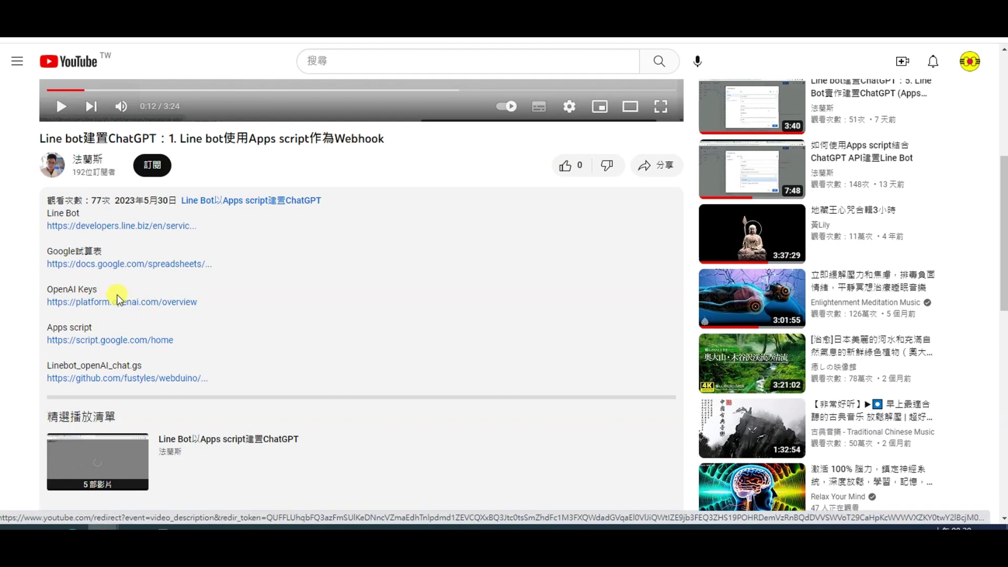
Step: Follow the video's OpenAI Keys link in an incognito window through to the OpenAI sign-in page
right_click(123, 303)
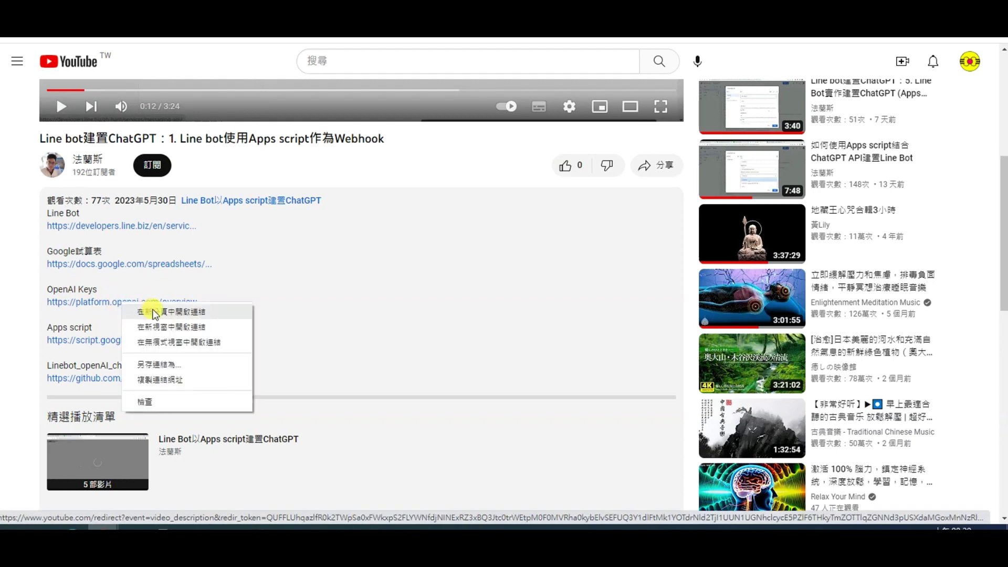
click(166, 342)
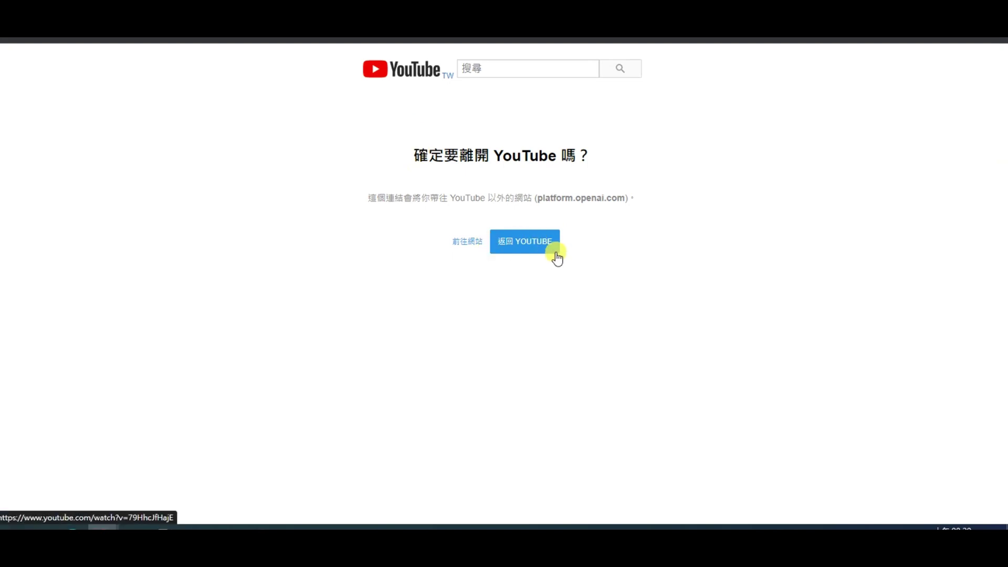
click(487, 240)
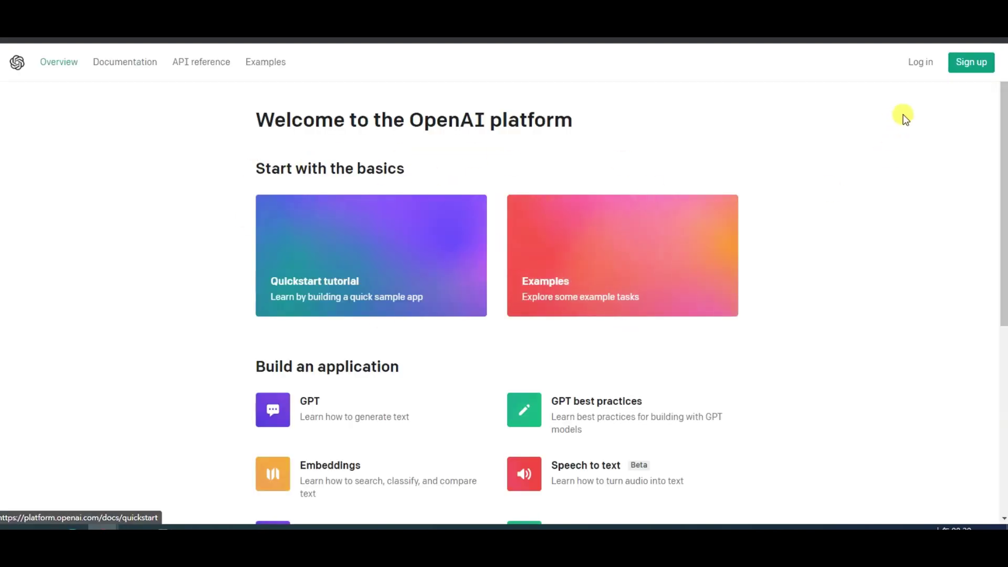
click(926, 64)
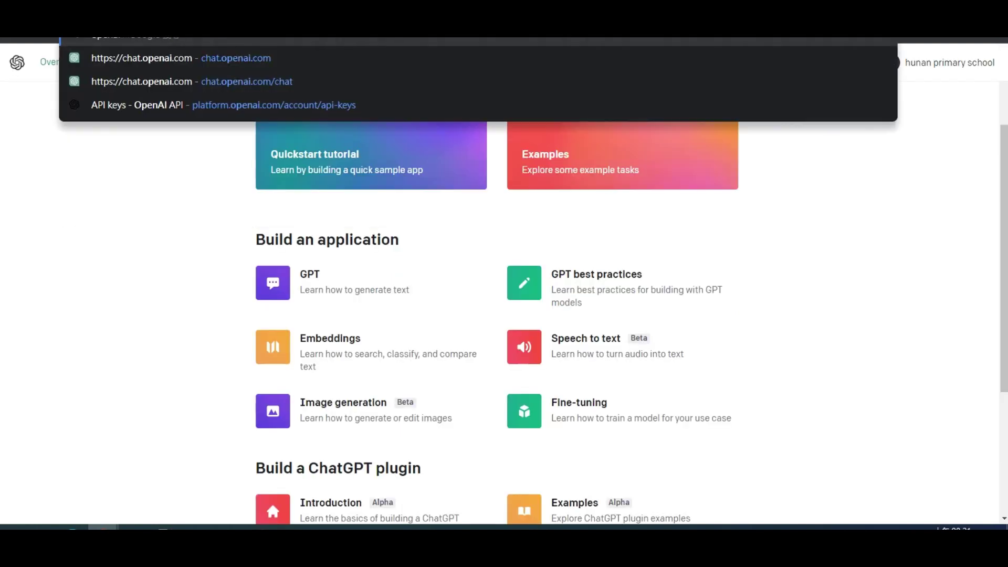
Step: Search 'openai key', open the API Keys - Platform OpenAI page, and cancel creating a new secret key
text(key)
key(Return)
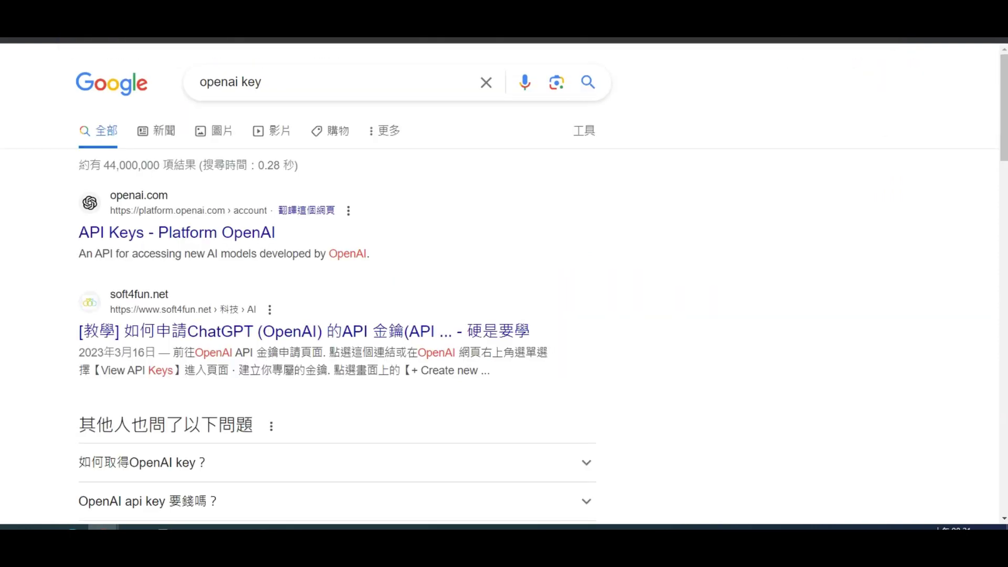
click(208, 236)
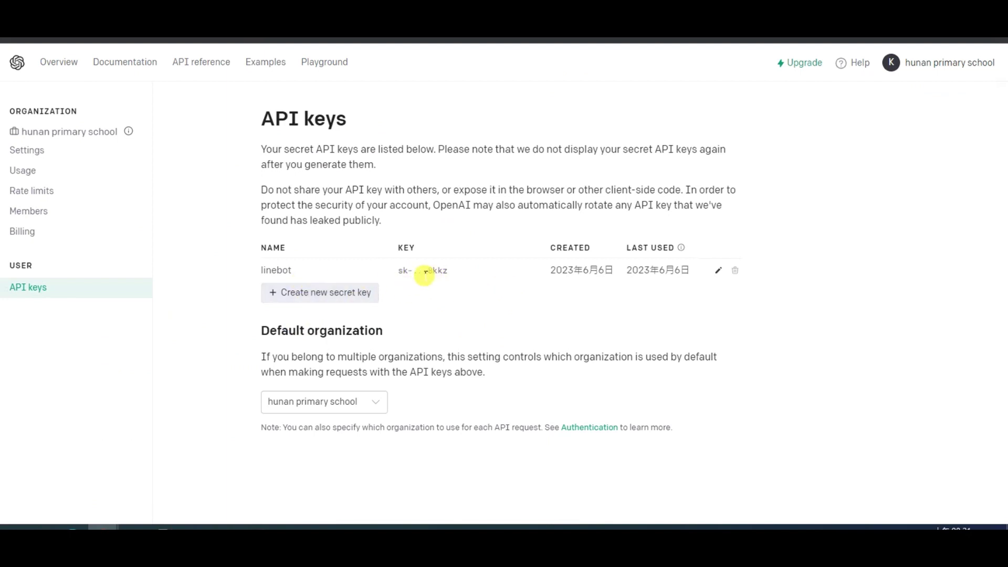
click(336, 298)
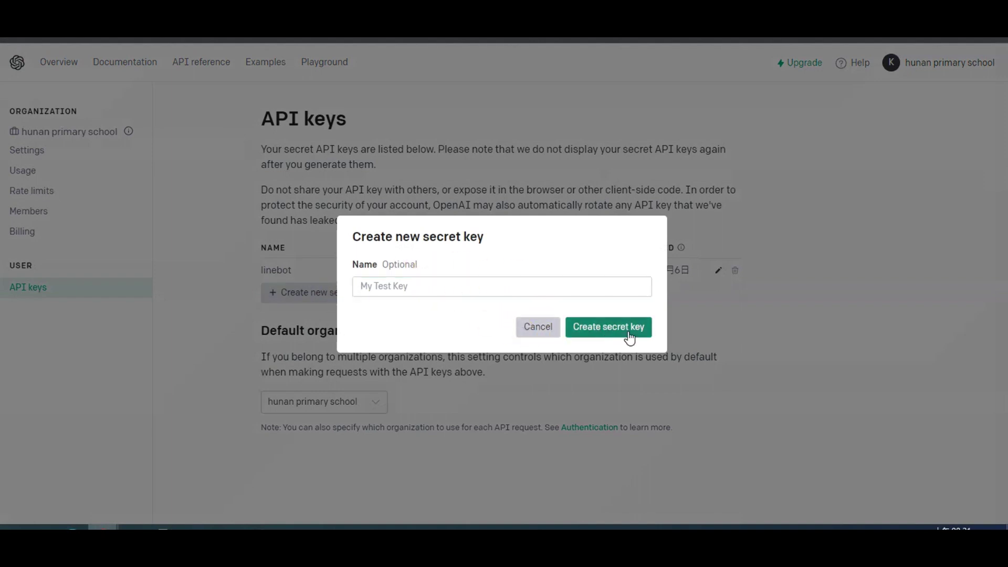
click(528, 330)
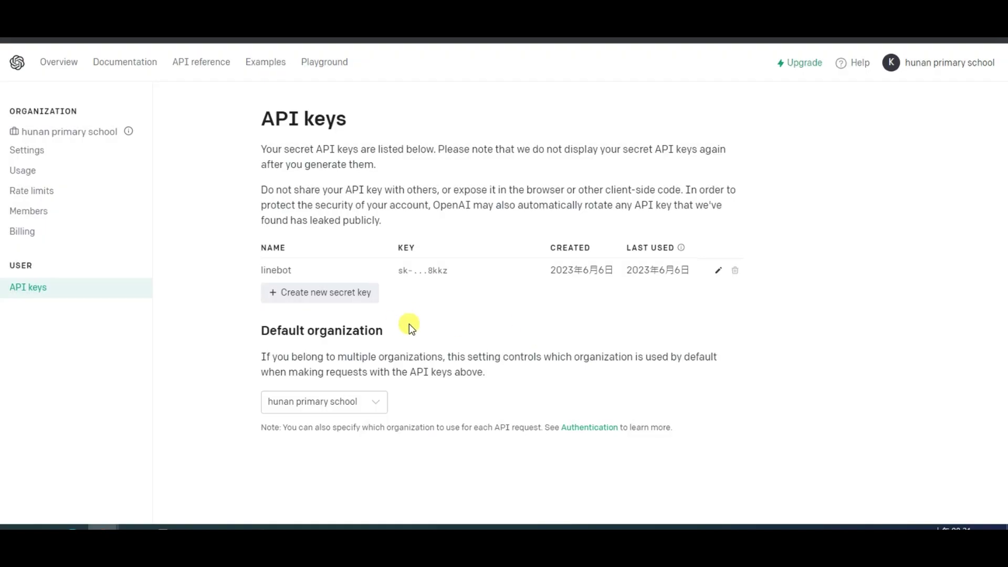